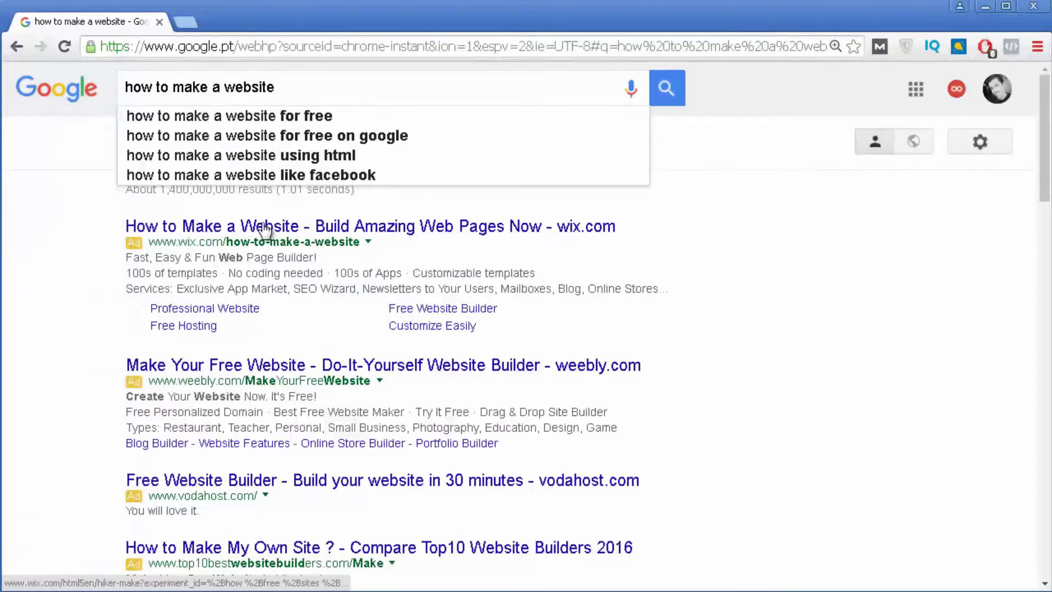
# Examine the sponsored website-builder ads at the head of the search results for "how to make a website"
pyautogui.scroll(-2, 205, 429)
pyautogui.scroll(-1, 205, 428)
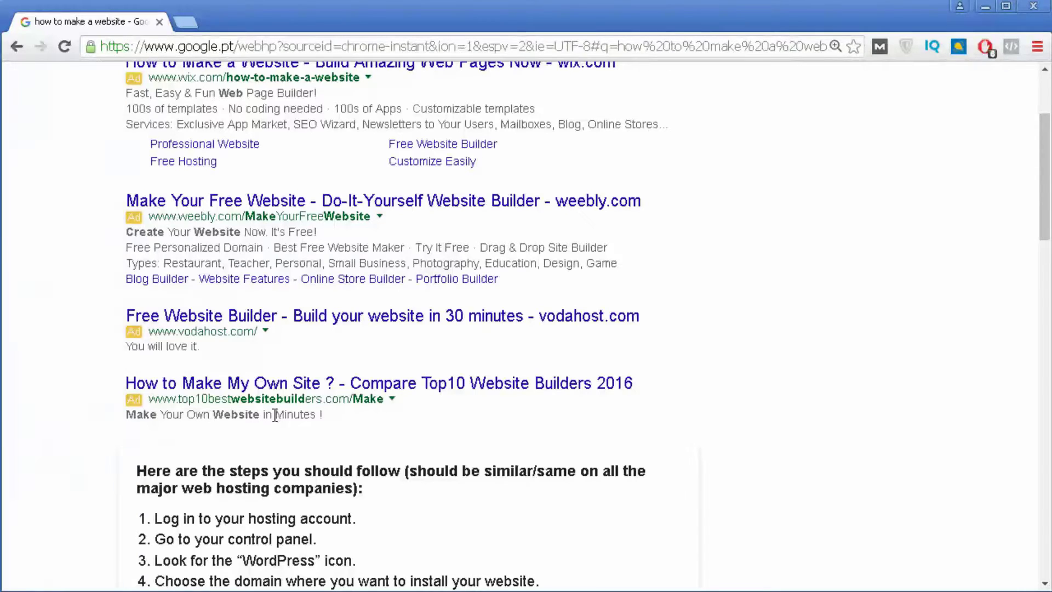
pyautogui.scroll(1, 351, 372)
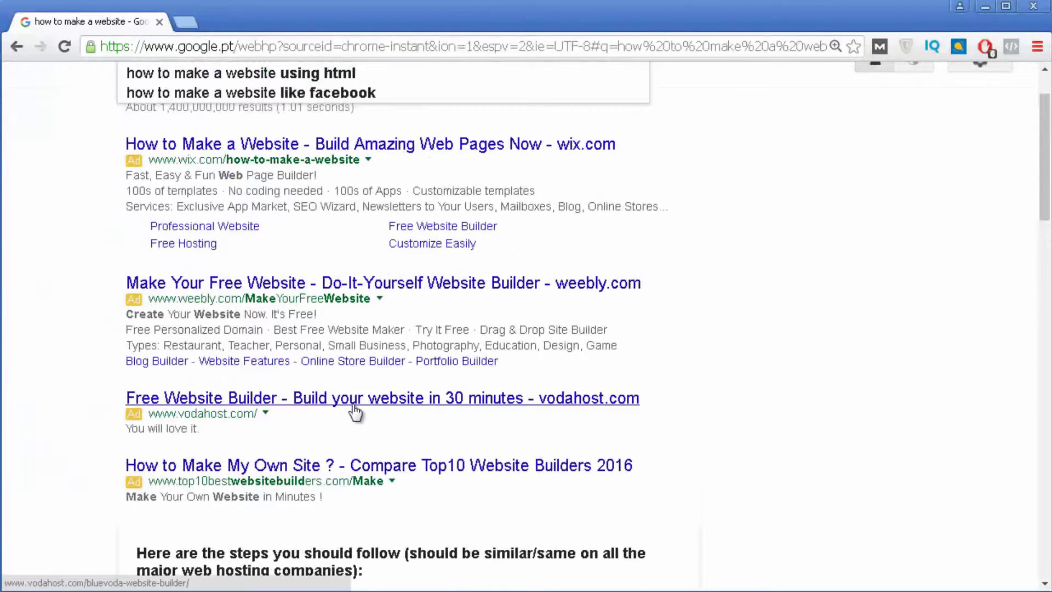
pyautogui.scroll(-1, 237, 340)
pyautogui.scroll(2, 236, 351)
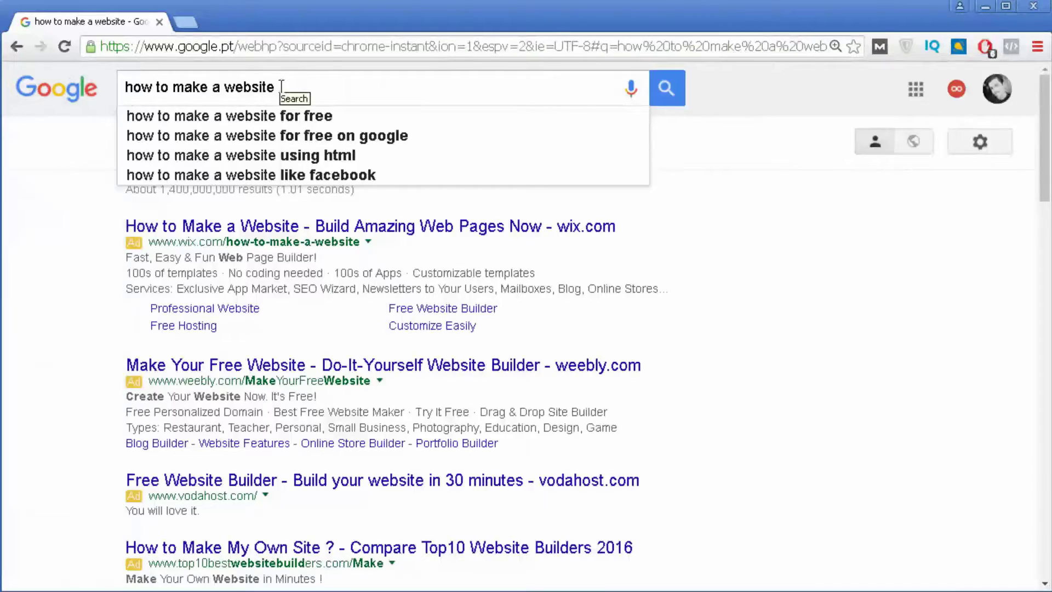
# Look through the whole first page of results for "how to make a website", down to the related searches and page links
pyautogui.moveTo(277, 87); pyautogui.dragTo(125, 88)
pyautogui.scroll(-5, 403, 321)
pyautogui.scroll(-10, 344, 274)
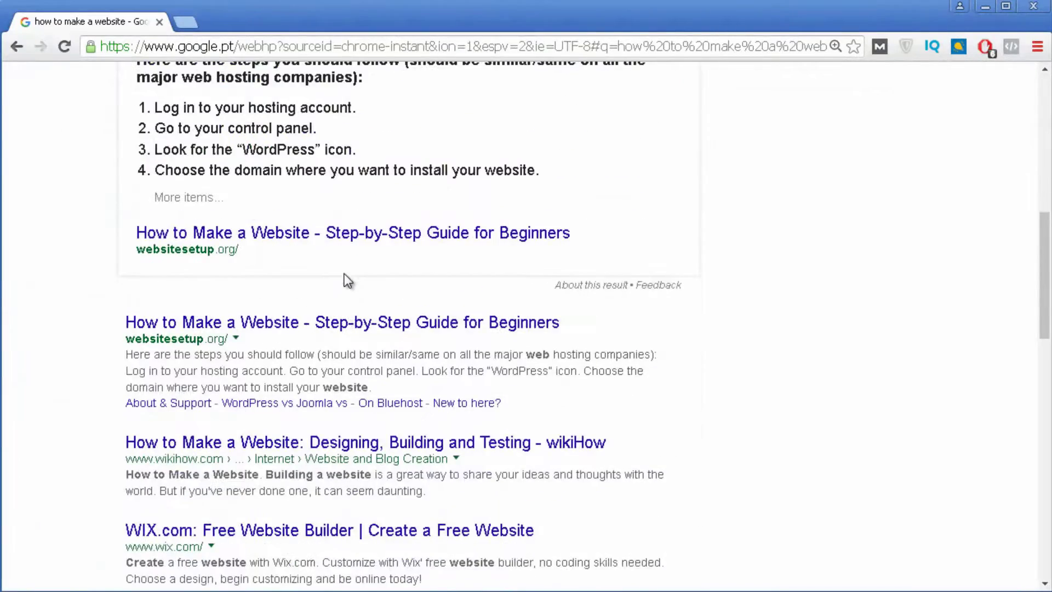
pyautogui.scroll(-3, 344, 272)
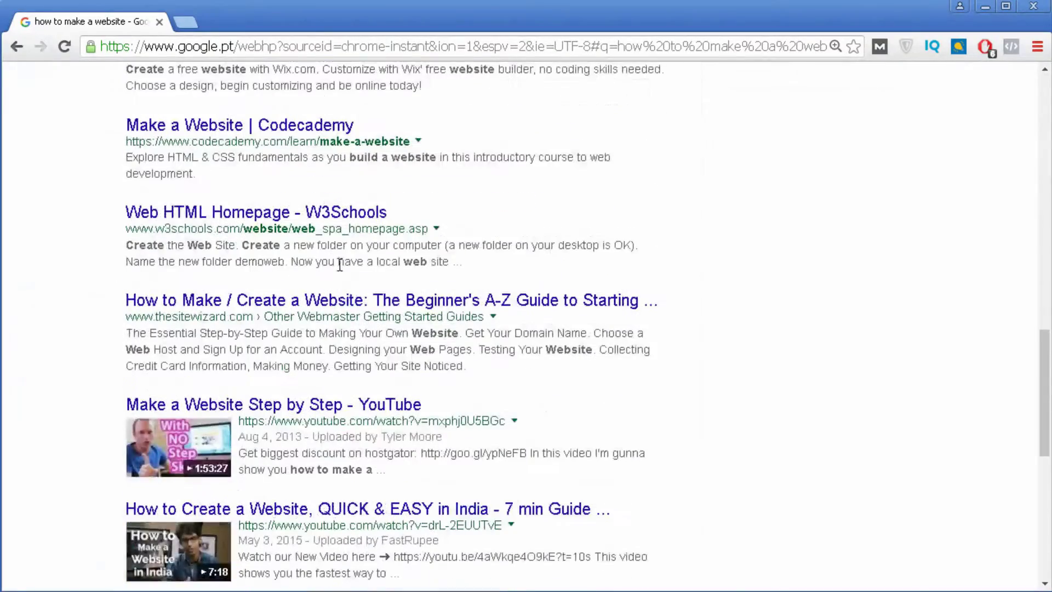
pyautogui.scroll(-2, 330, 256)
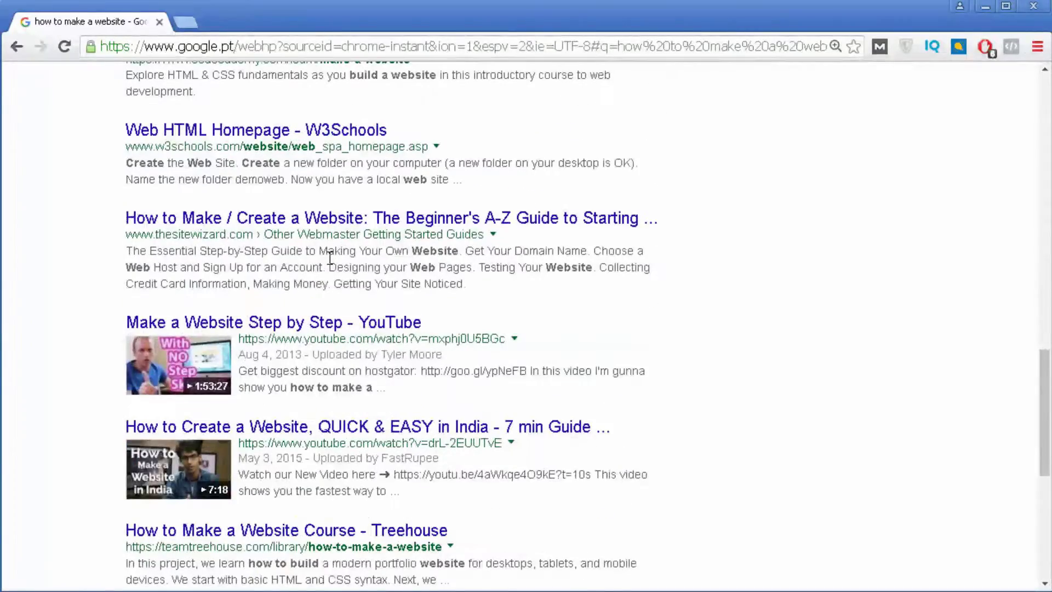
pyautogui.scroll(-6, 330, 256)
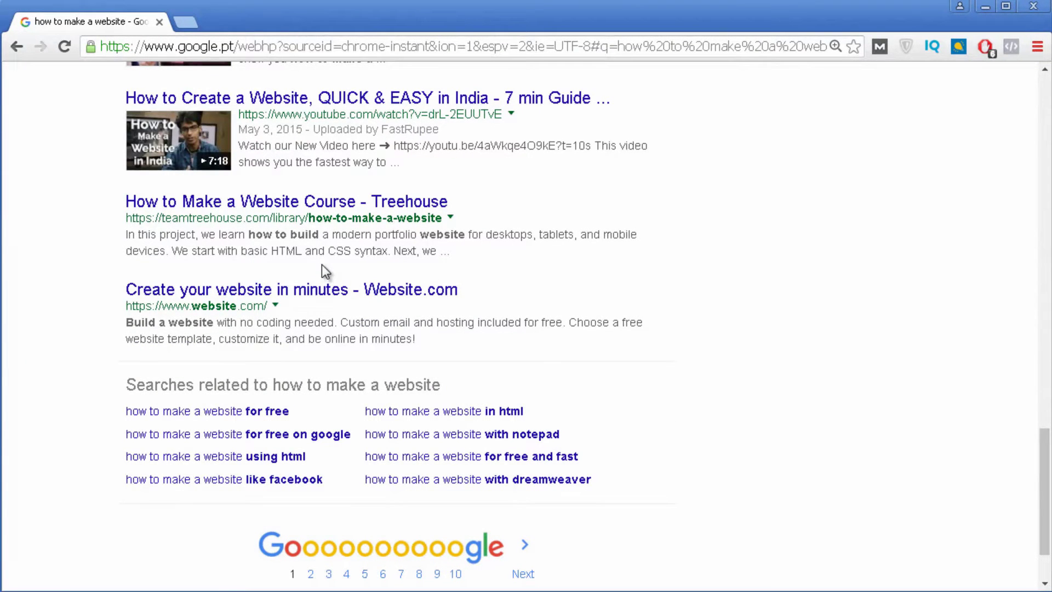
pyautogui.scroll(3, 320, 264)
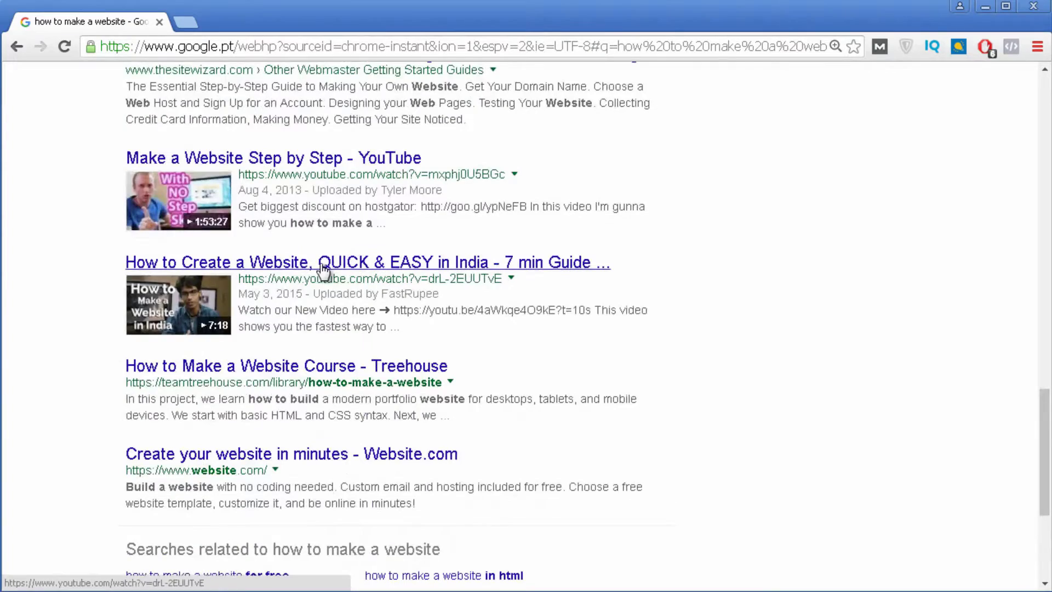
pyautogui.scroll(3, 320, 264)
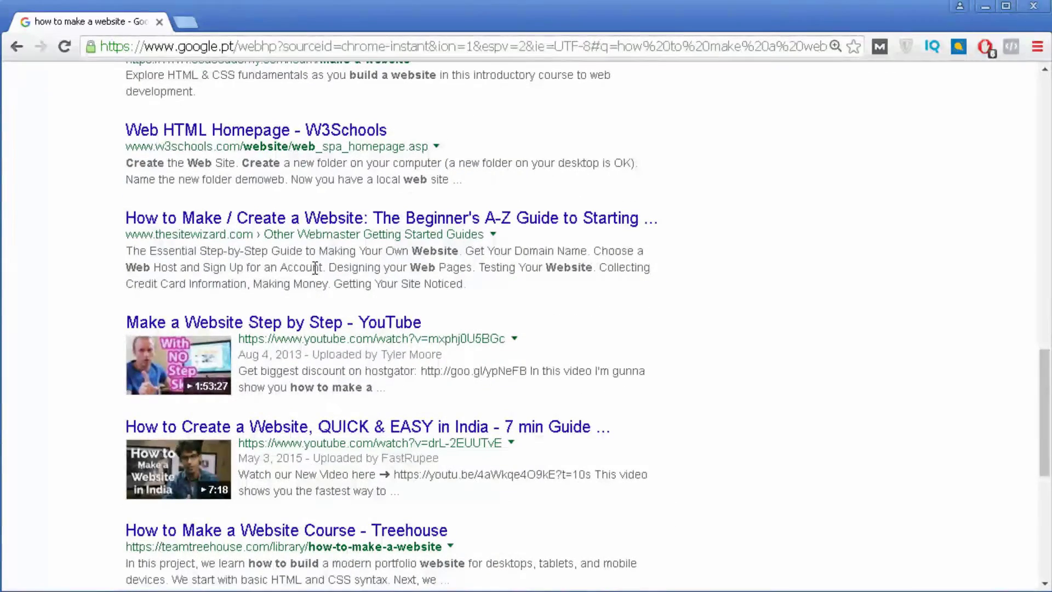
pyautogui.scroll(2, 316, 267)
pyautogui.scroll(-9, 315, 268)
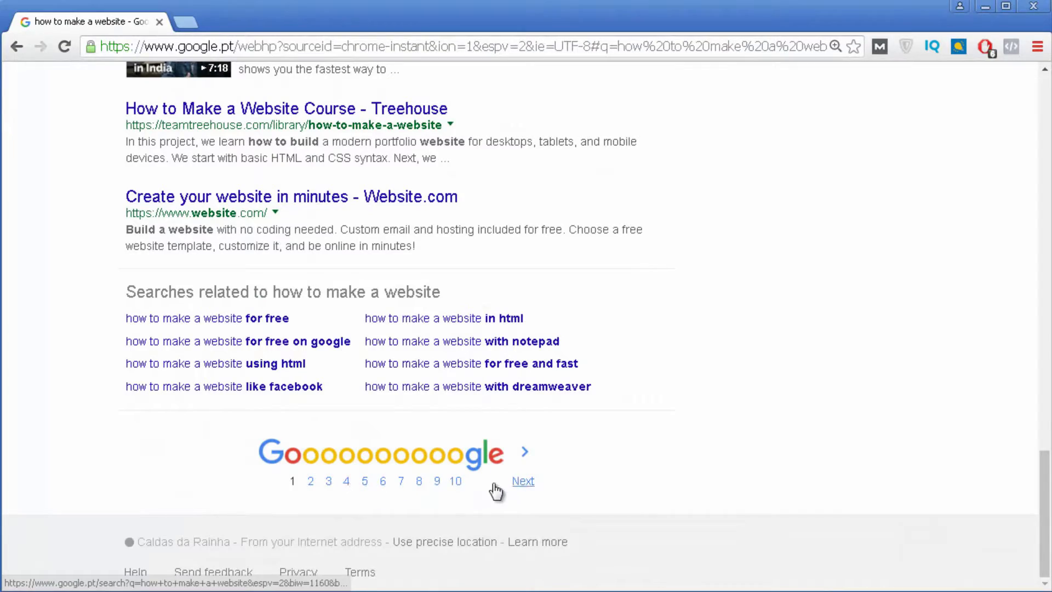
pyautogui.scroll(20, 345, 383)
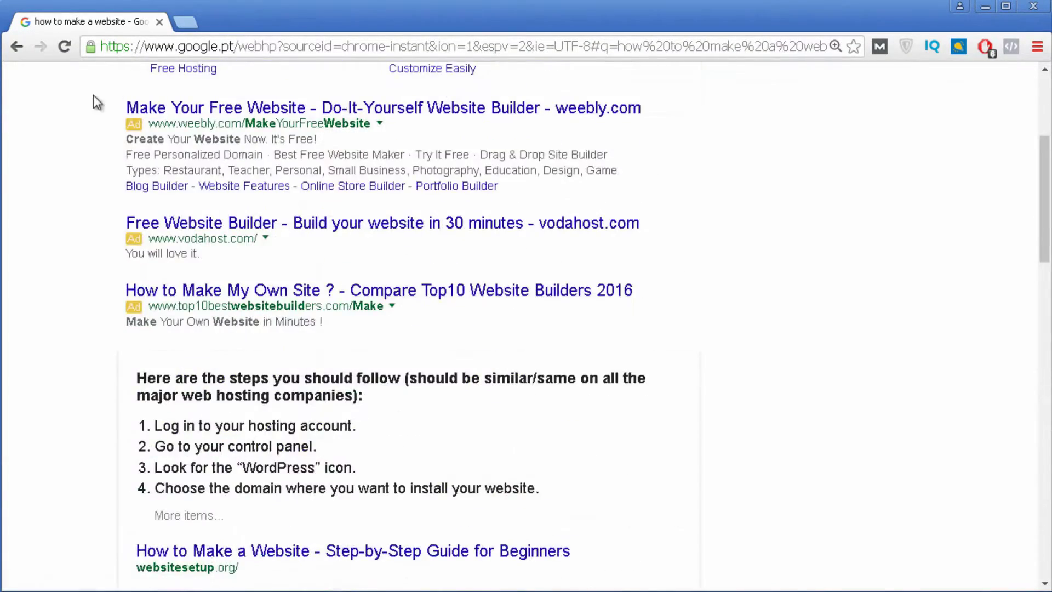
# Compare the titles, URLs and descriptions of the highest-ranking organic results, such as websitesetup.org, wikiHow, WIX.com and W3Schools
pyautogui.click(239, 77)
pyautogui.scroll(-7, 432, 364)
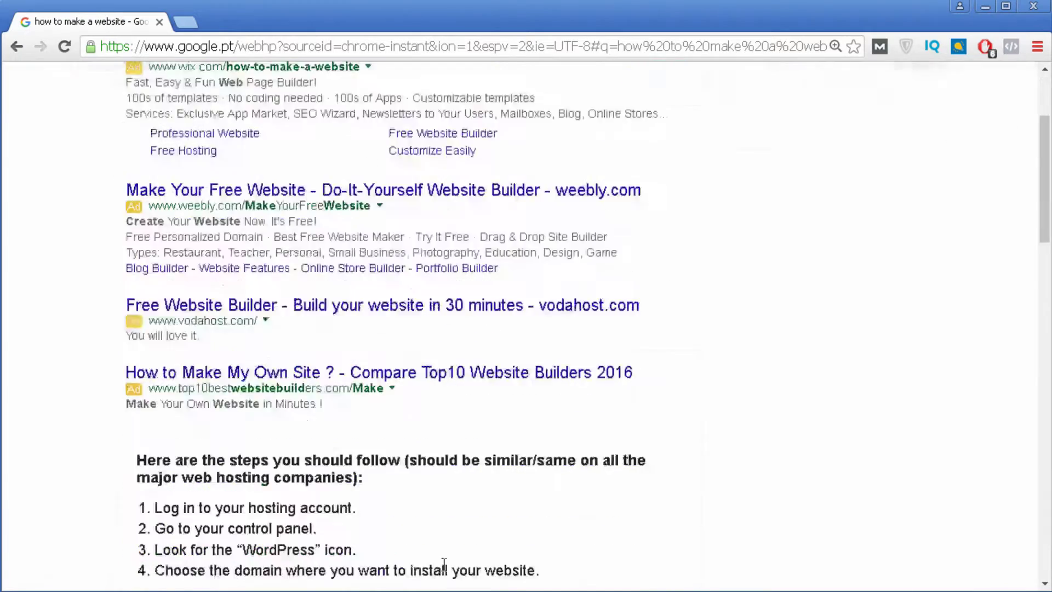
pyautogui.scroll(-3, 211, 353)
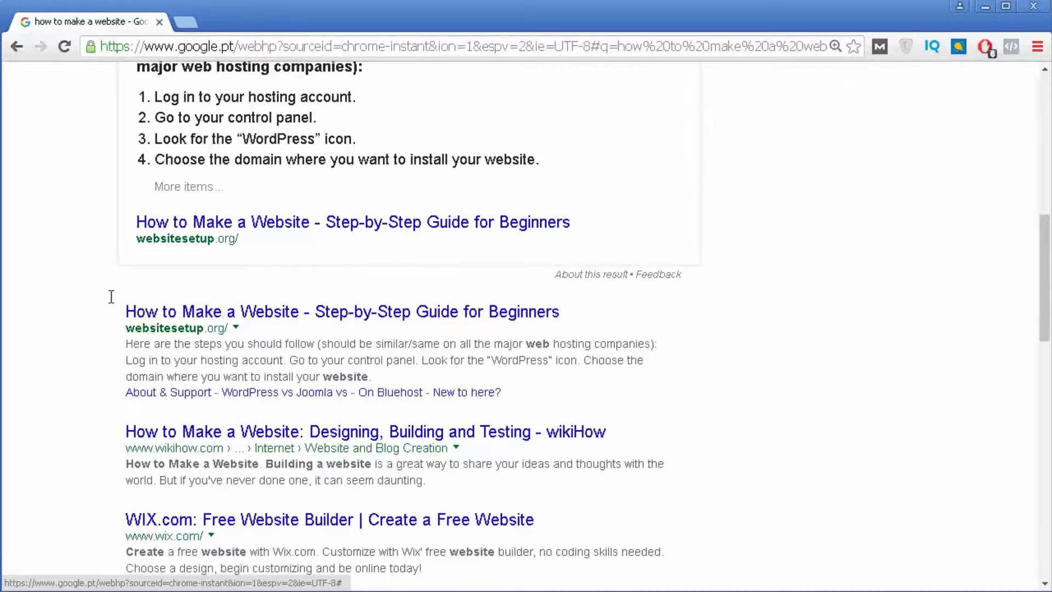
pyautogui.scroll(-3, 202, 326)
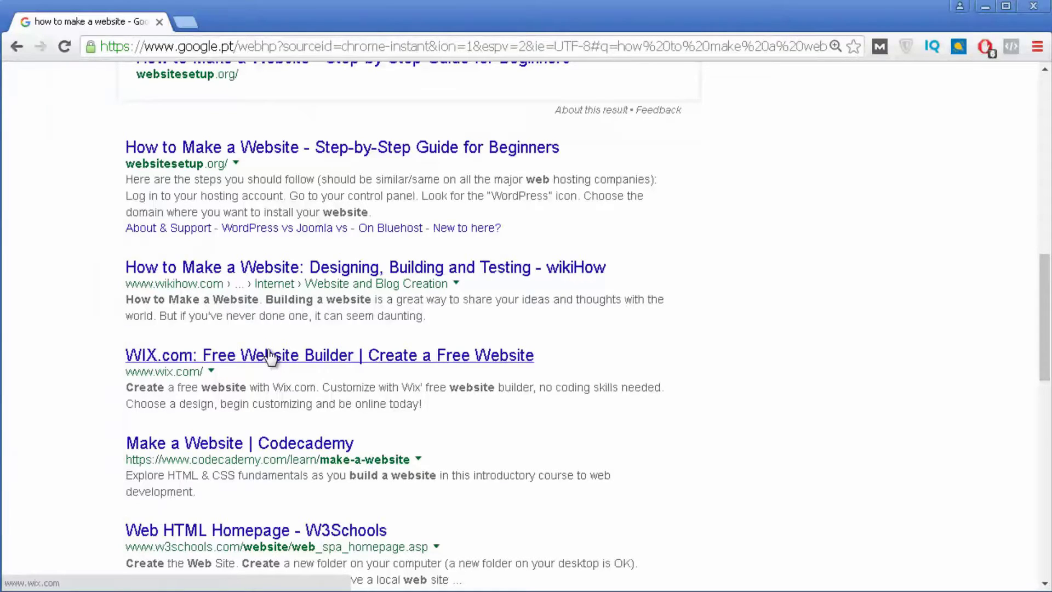
pyautogui.scroll(-2, 256, 376)
pyautogui.scroll(-3, 255, 374)
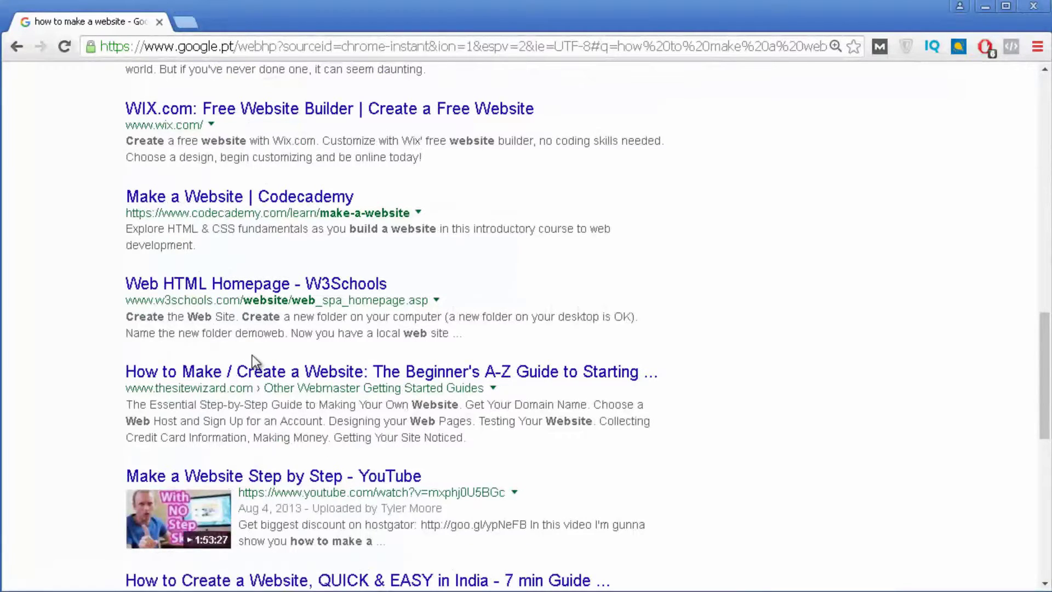
pyautogui.scroll(1, 252, 356)
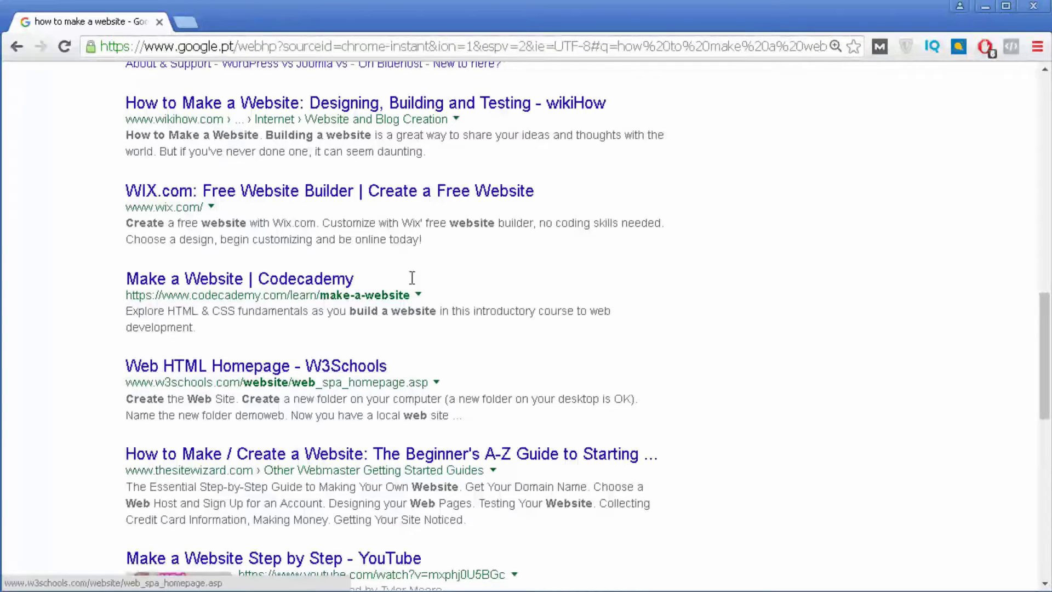
pyautogui.scroll(6, 482, 252)
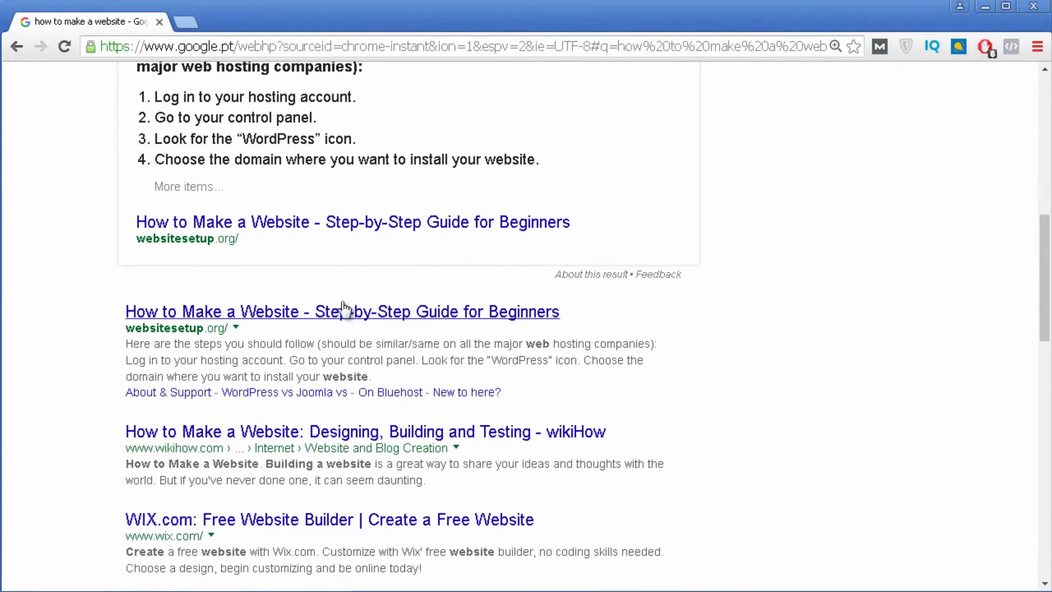
pyautogui.scroll(-3, 386, 337)
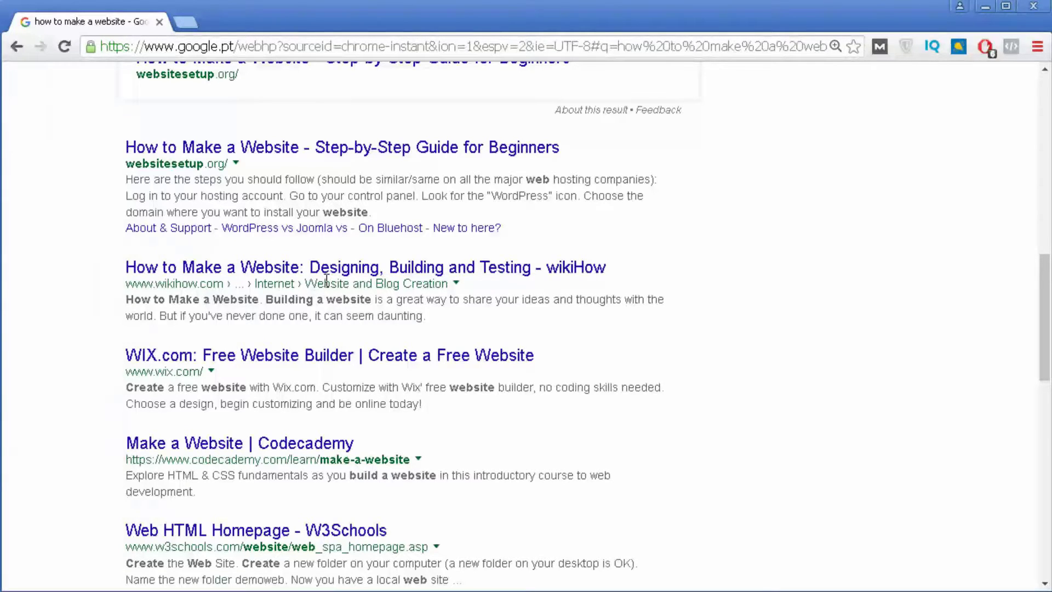
pyautogui.scroll(13, 331, 281)
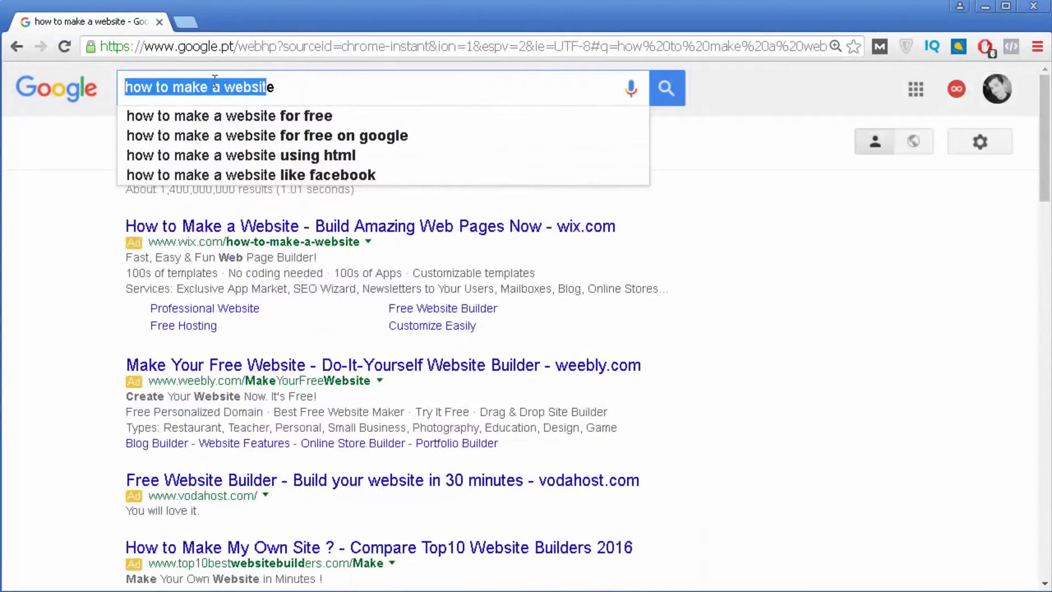
pyautogui.scroll(-6, 427, 324)
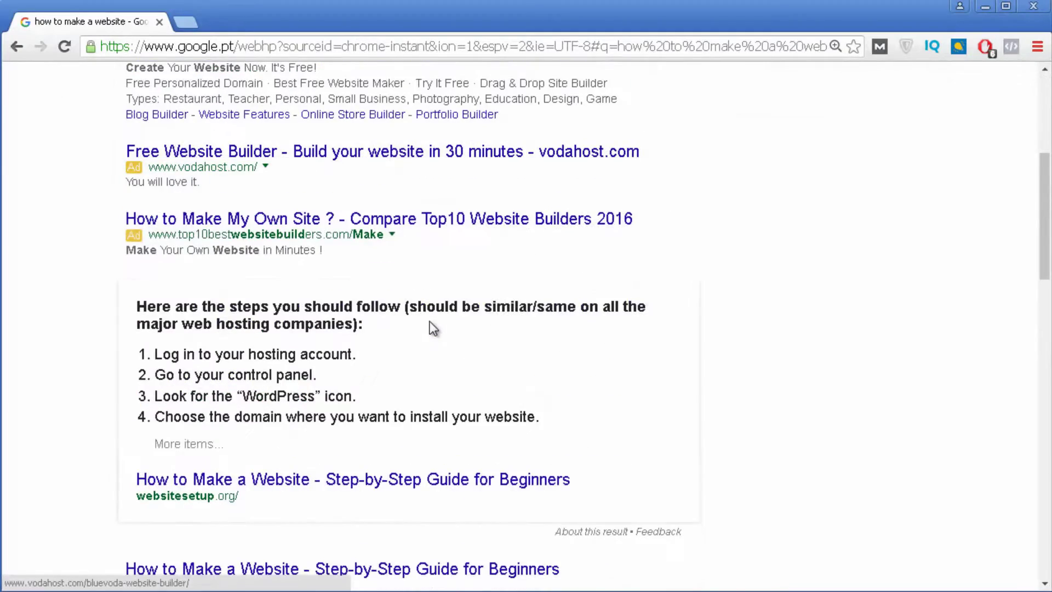
pyautogui.scroll(-4, 425, 323)
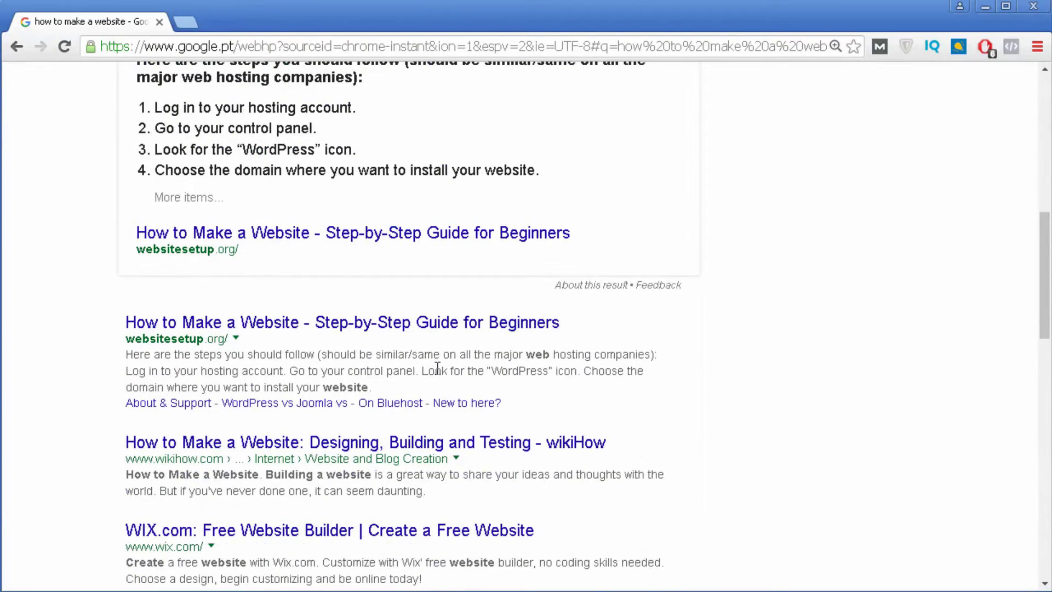
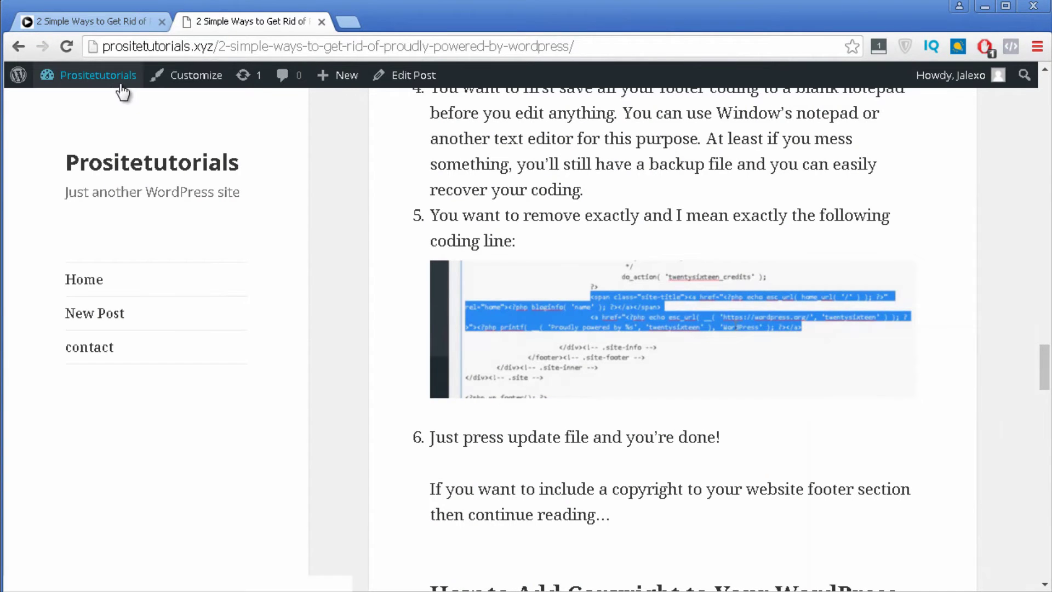
# Go to the Prositetutorials site's WordPress dashboard and open the page for adding new plugins
pyautogui.moveTo(104, 76)
pyautogui.click(93, 106)
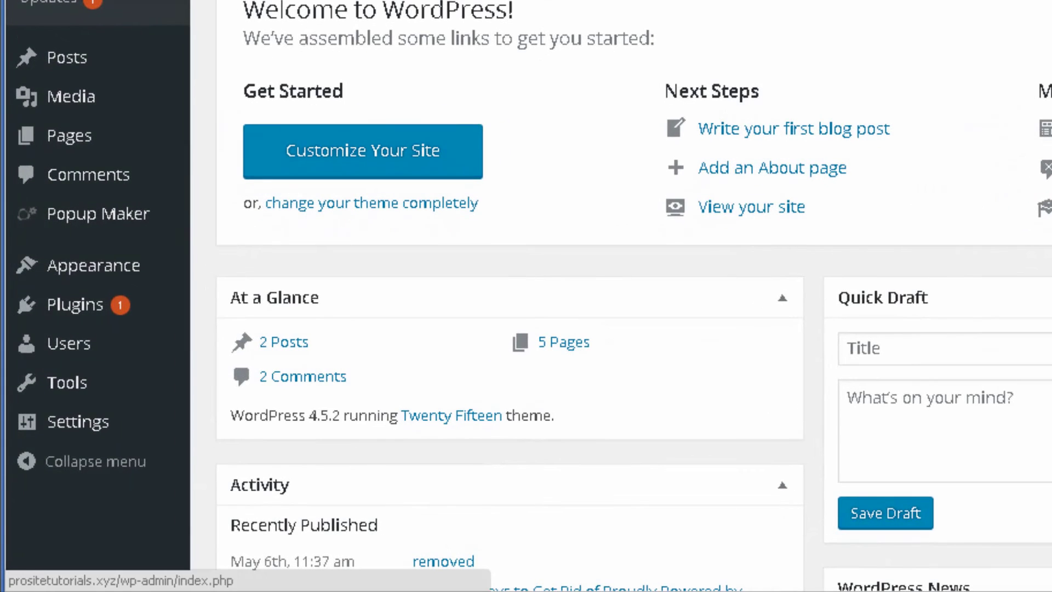
pyautogui.moveTo(77, 311)
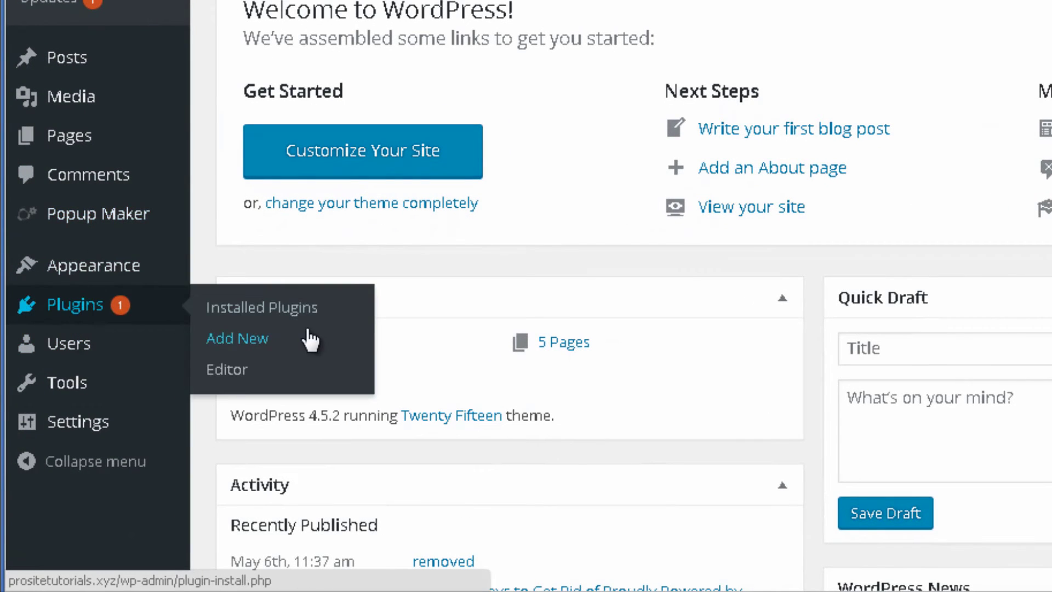
pyautogui.click(292, 353)
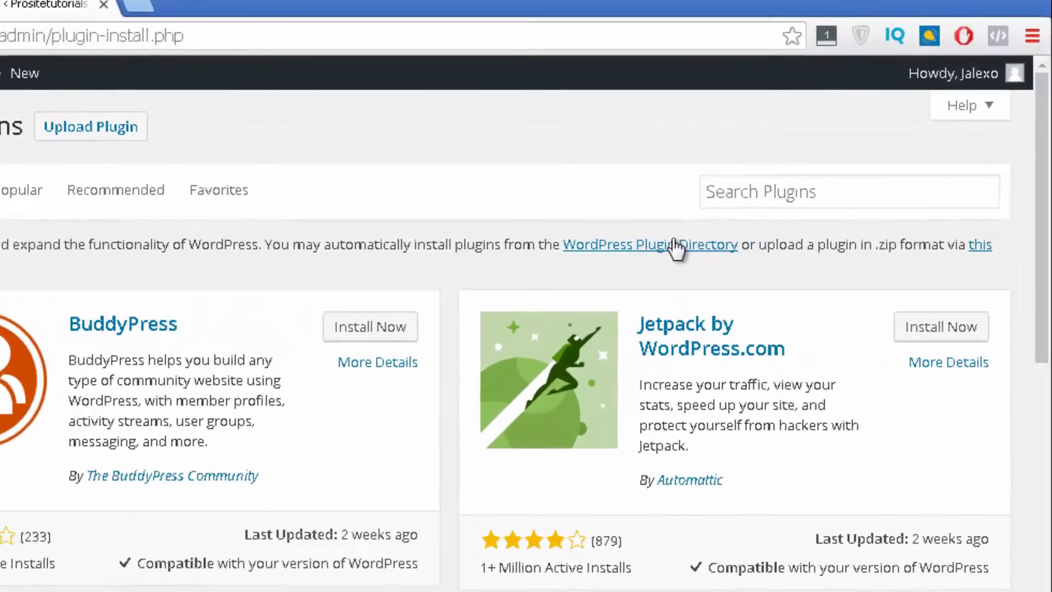
# Search the available WordPress plugins for "yoast seo"
pyautogui.click(945, 120)
pyautogui.write('yoast seo')
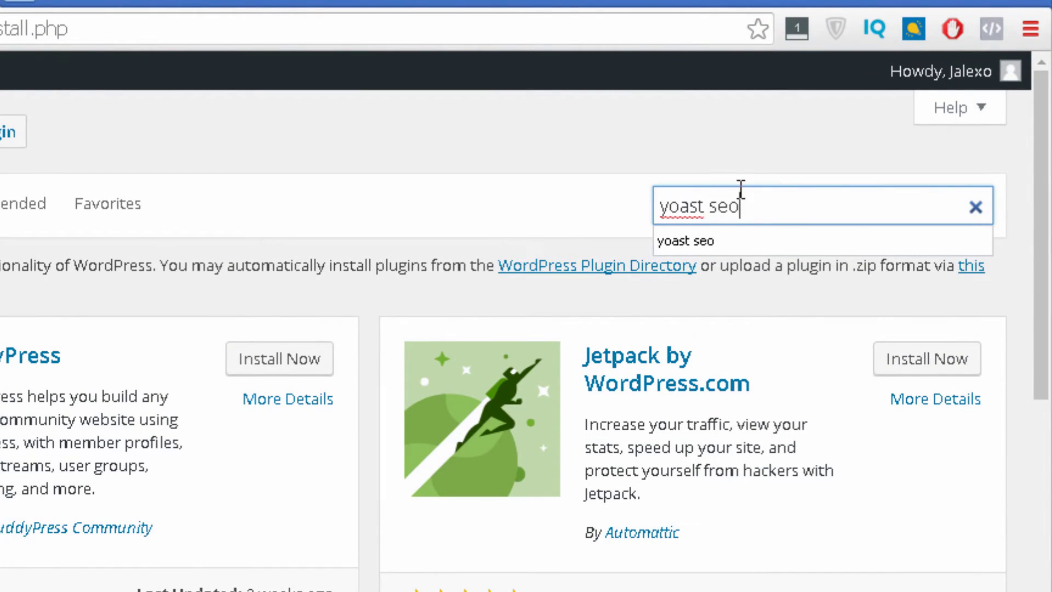
pyautogui.click(741, 240)
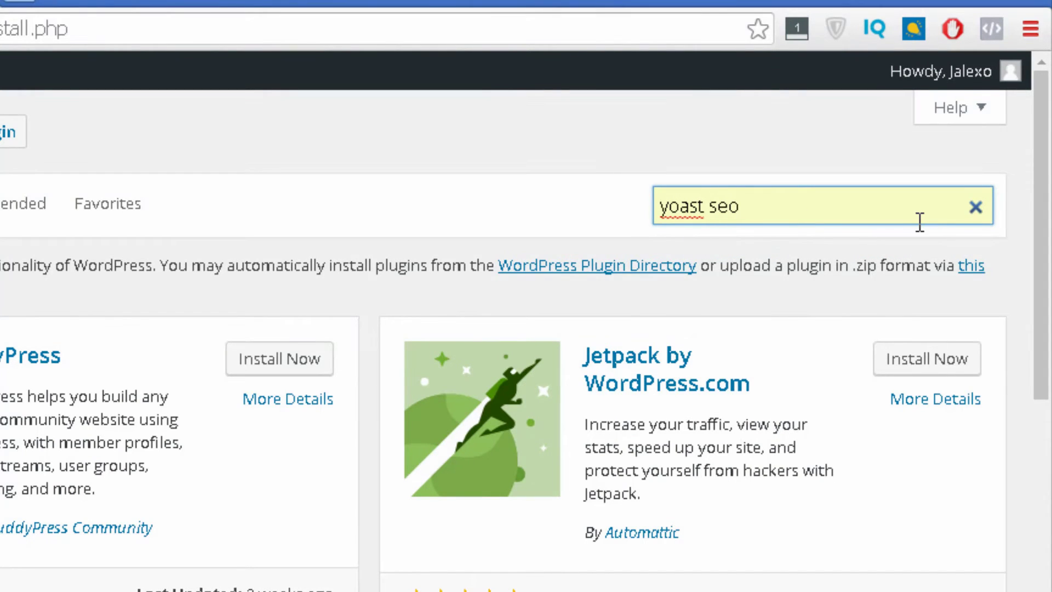
pyautogui.press('Return')
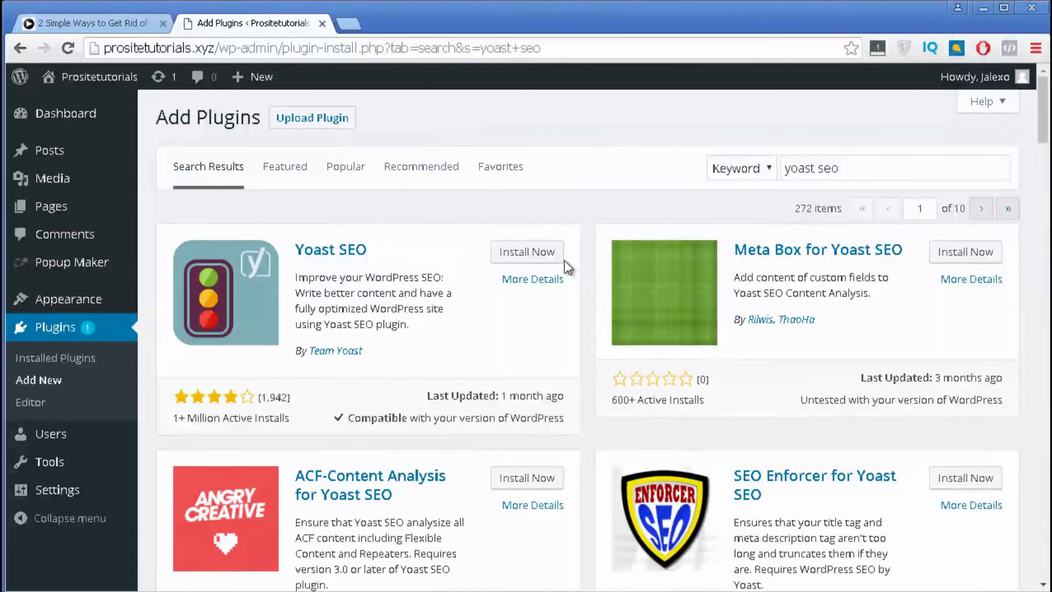
# Install the Yoast SEO plugin by Team Yoast and activate it on the site
pyautogui.click(515, 255)
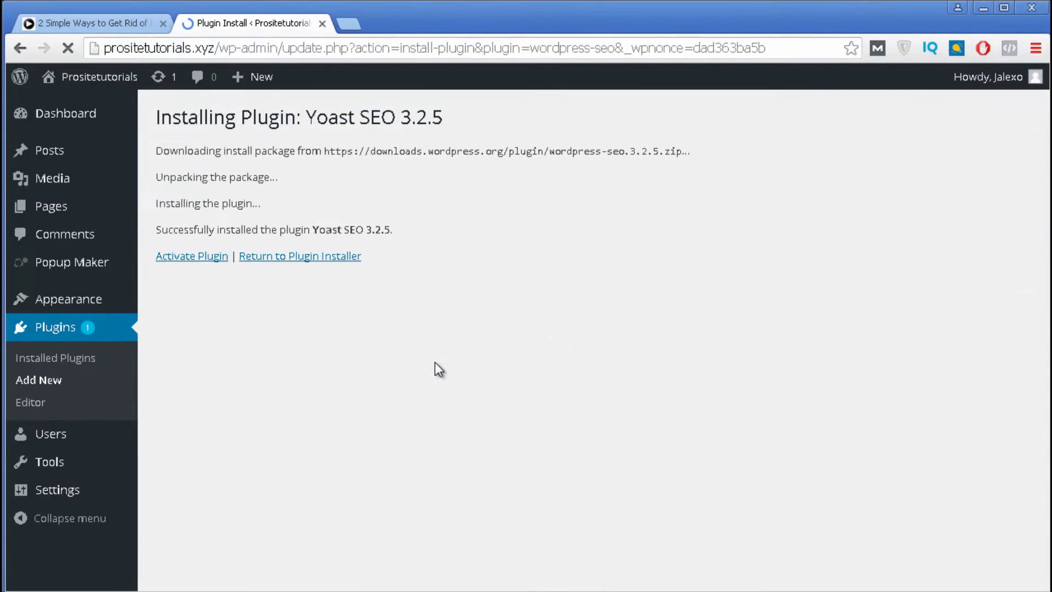
pyautogui.click(213, 256)
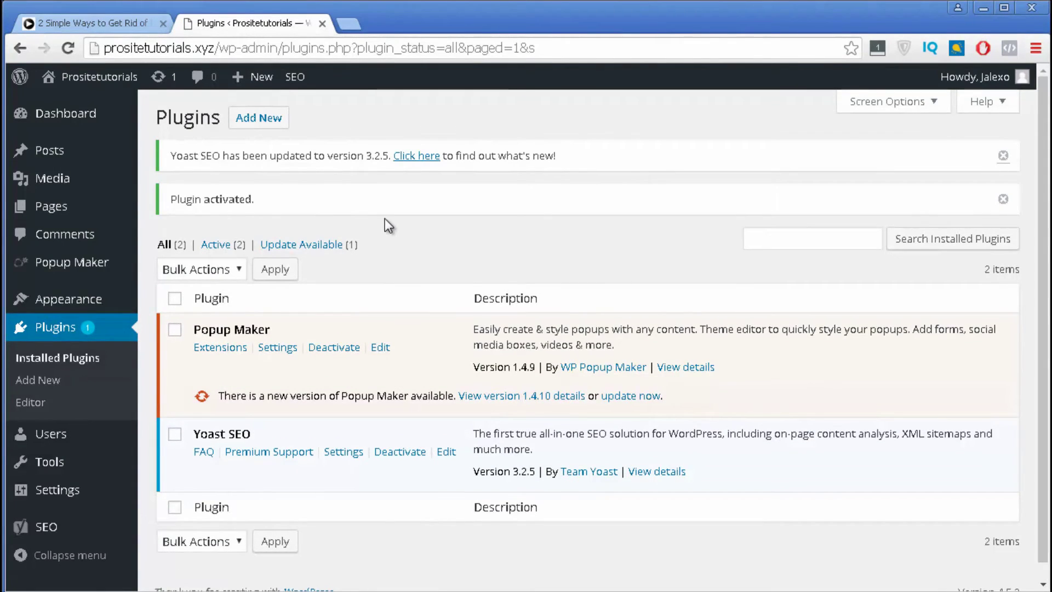
pyautogui.scroll(-1, 386, 225)
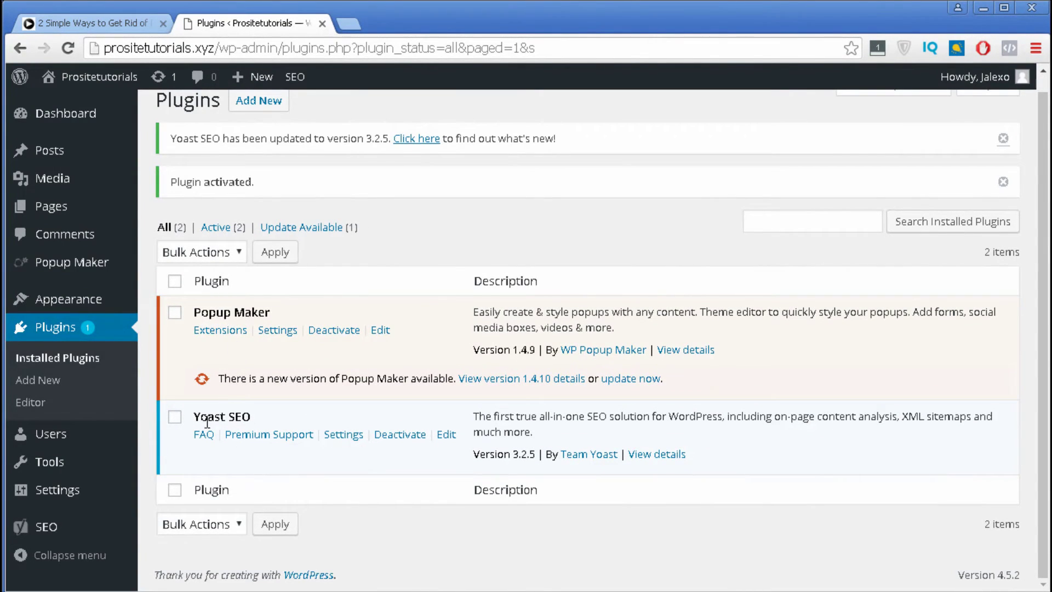
# Open the post "2 Simple Ways to Get Rid of Proudly Powered by WordPress" for editing from the list of all posts
pyautogui.moveTo(49, 529)
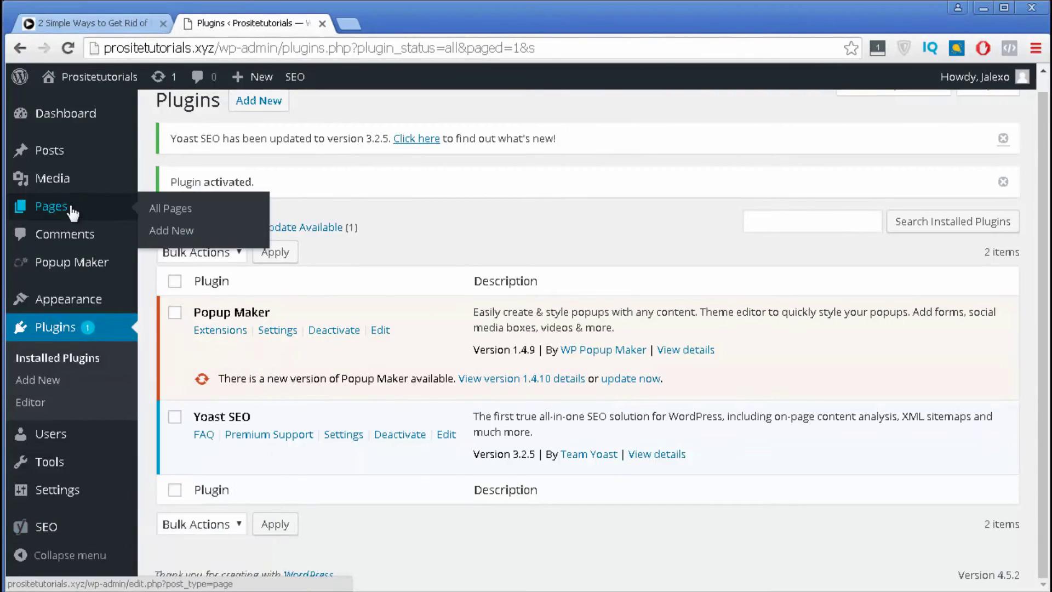
pyautogui.moveTo(77, 147)
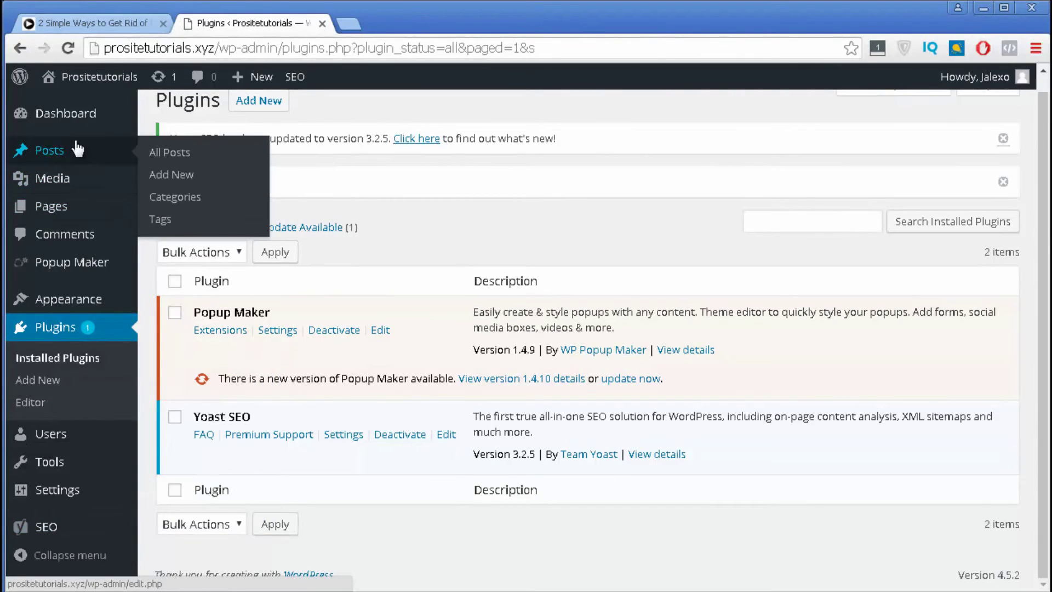
pyautogui.click(185, 154)
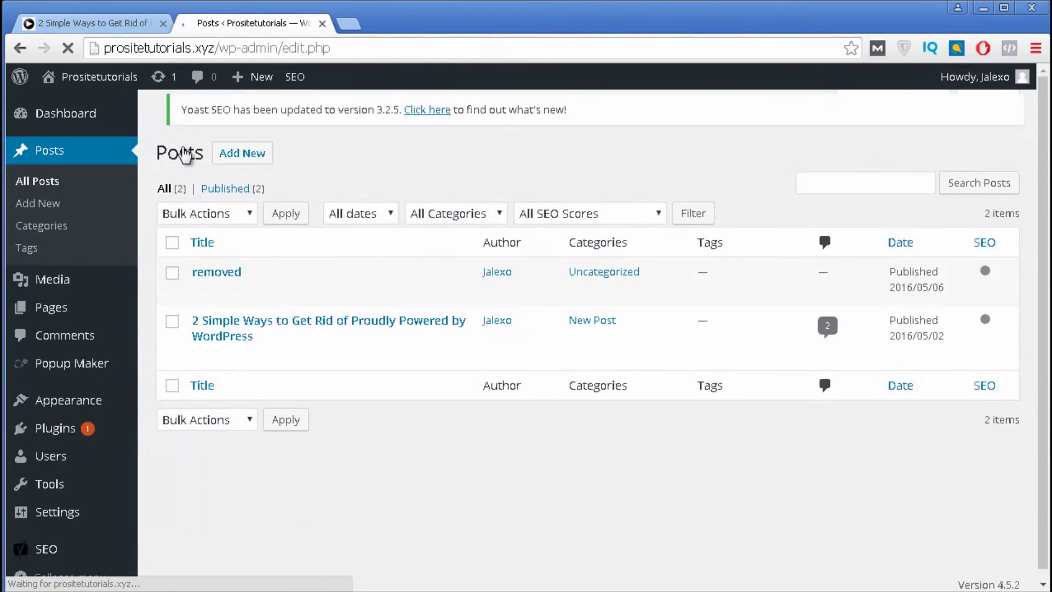
pyautogui.moveTo(287, 366)
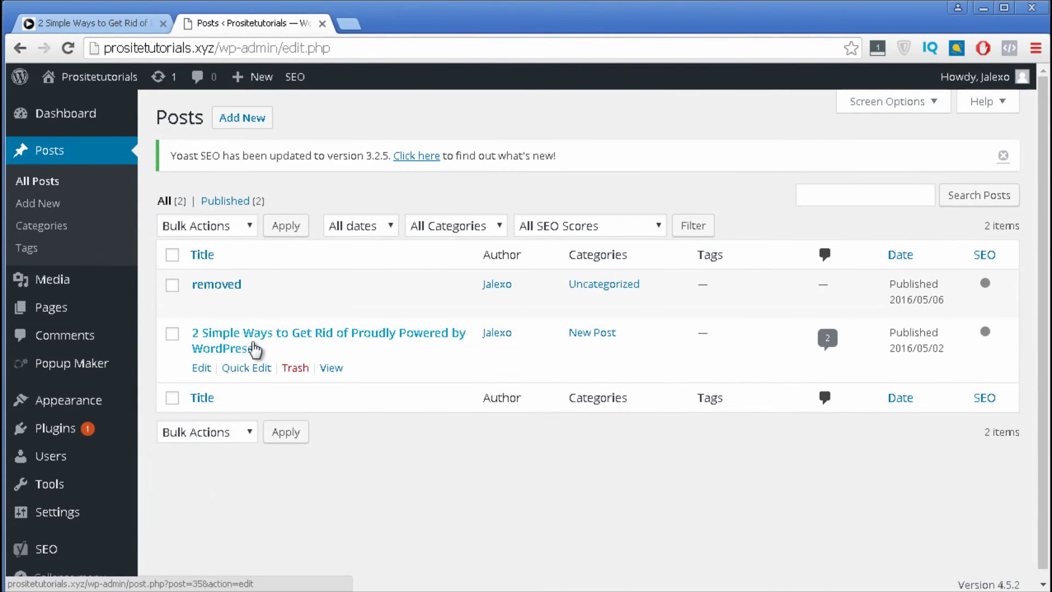
pyautogui.click(201, 369)
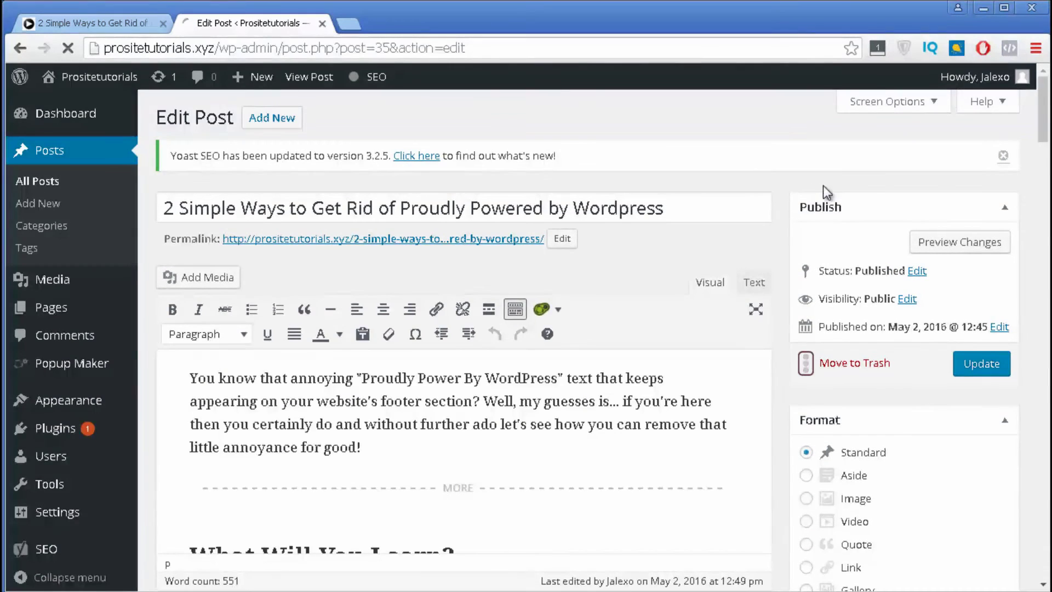
# Find the Yoast SEO section below the post content and show its advanced settings
pyautogui.scroll(-15, 857, 168)
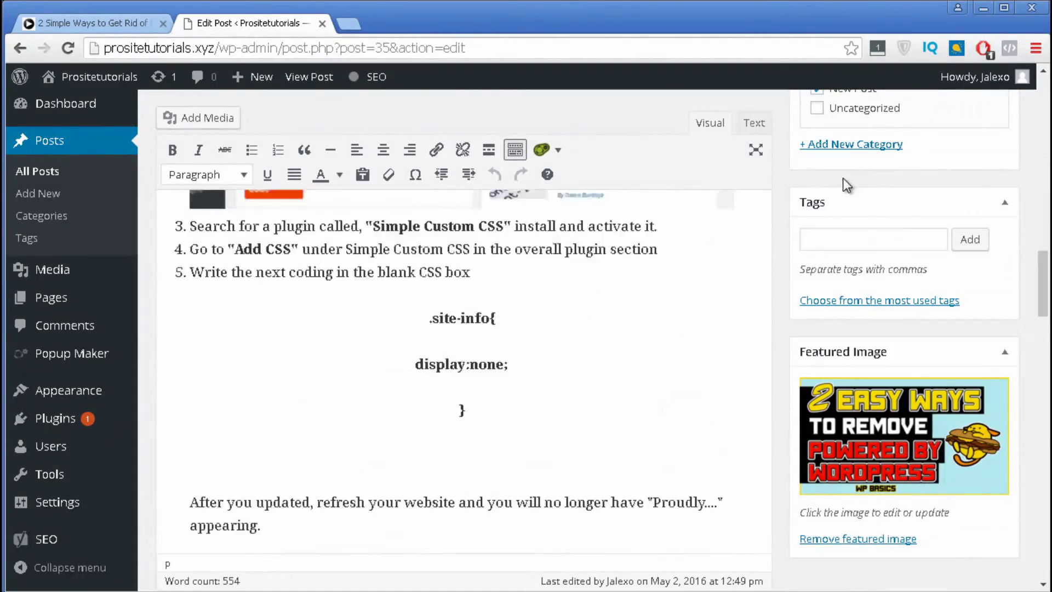
pyautogui.scroll(-15, 844, 181)
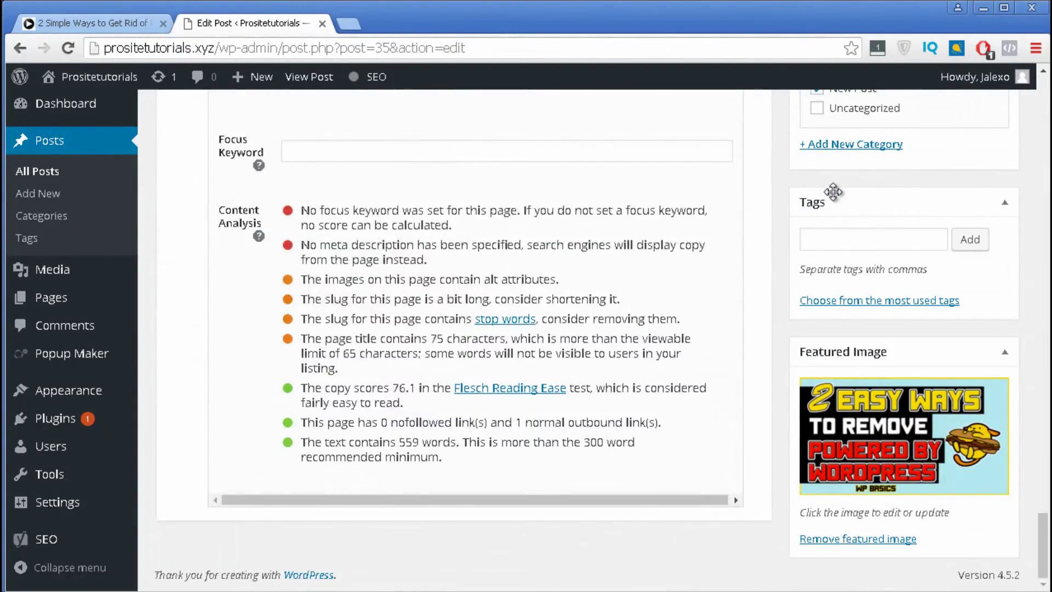
pyautogui.scroll(6, 832, 191)
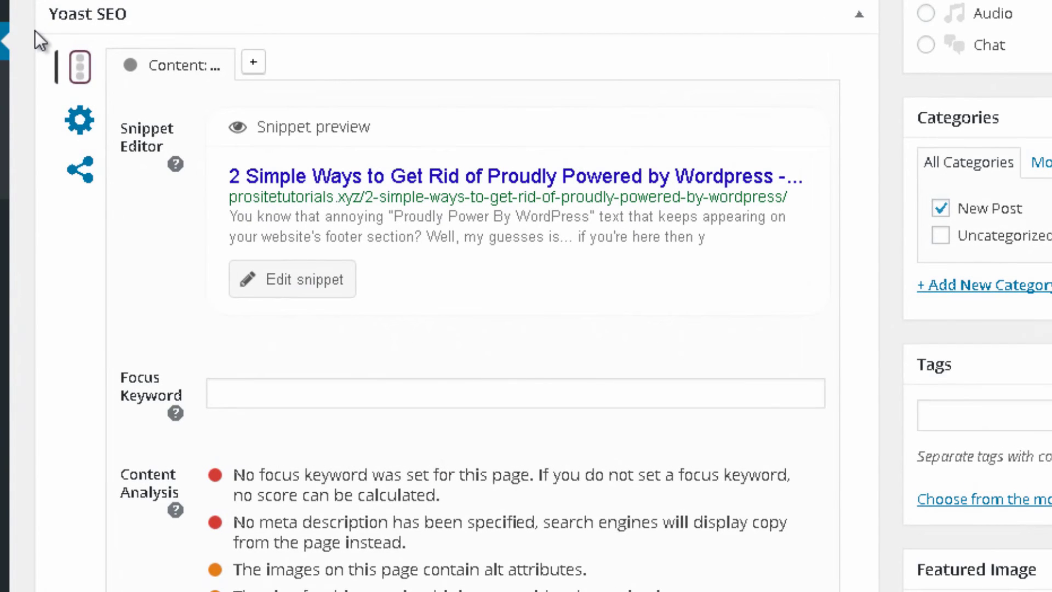
pyautogui.scroll(2, 119, 76)
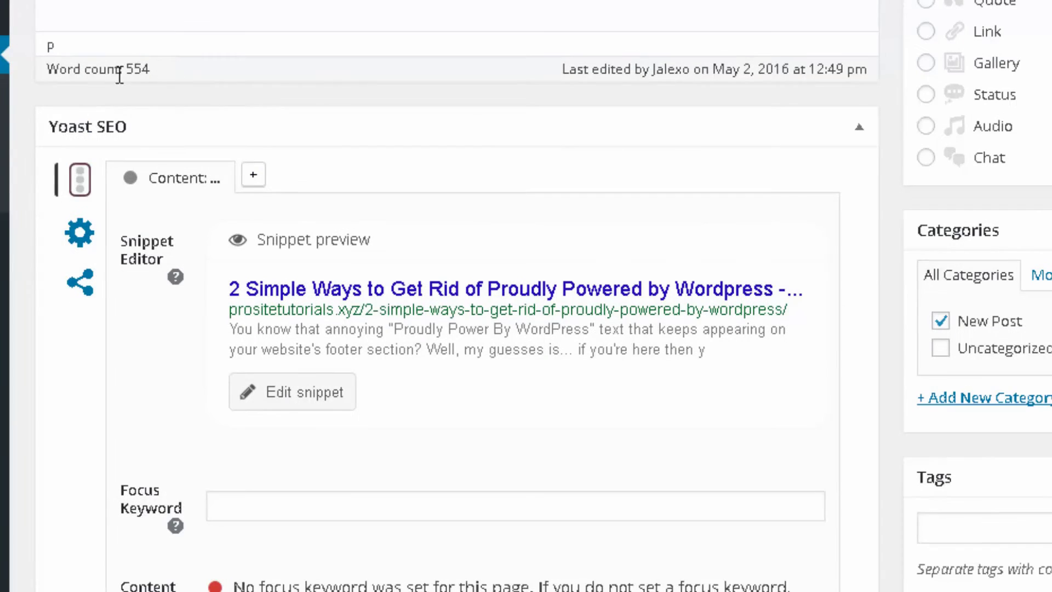
pyautogui.scroll(-2, 449, 324)
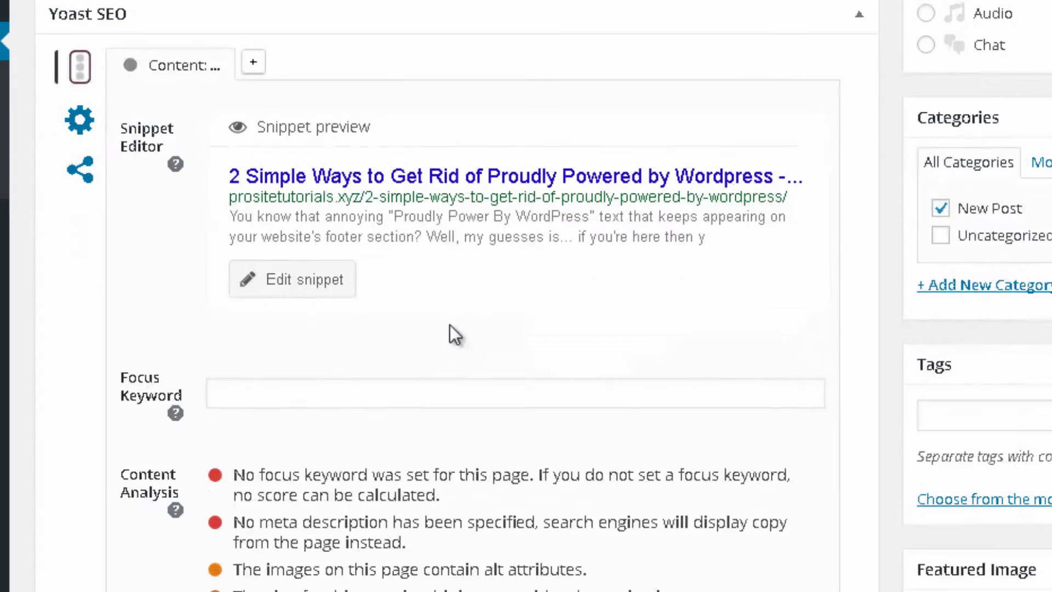
pyautogui.click(85, 134)
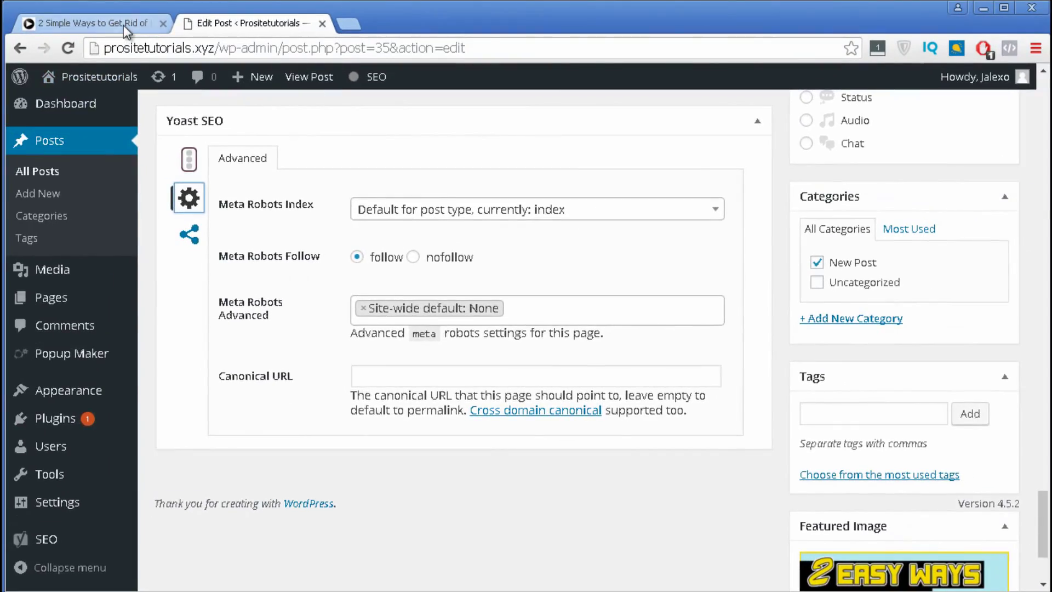
# Copy the address of the matching prositetutorials.org article and enter it as the post's Canonical URL
pyautogui.click(88, 22)
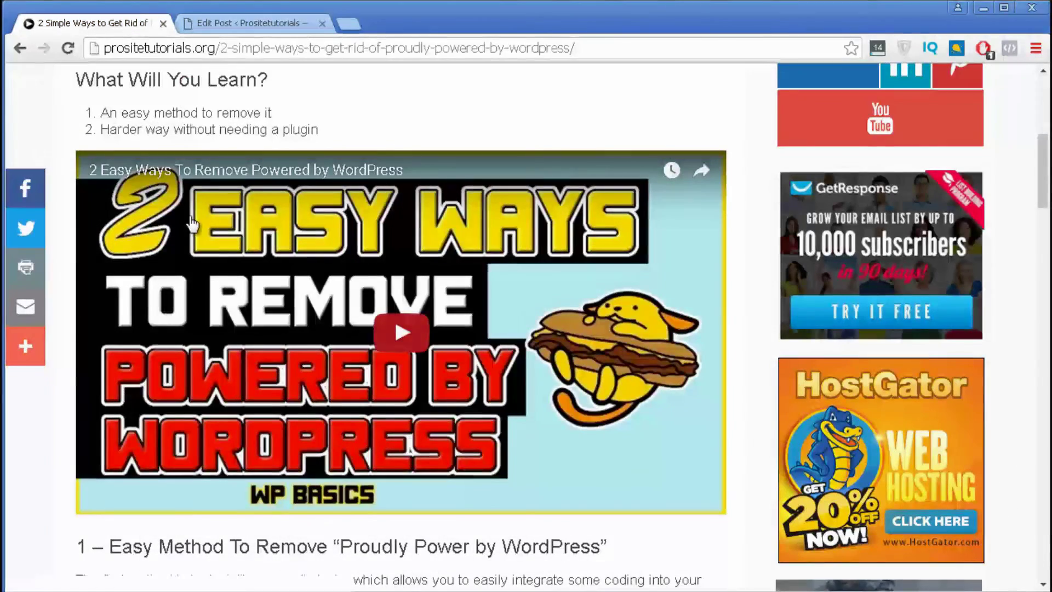
pyautogui.click(717, 50)
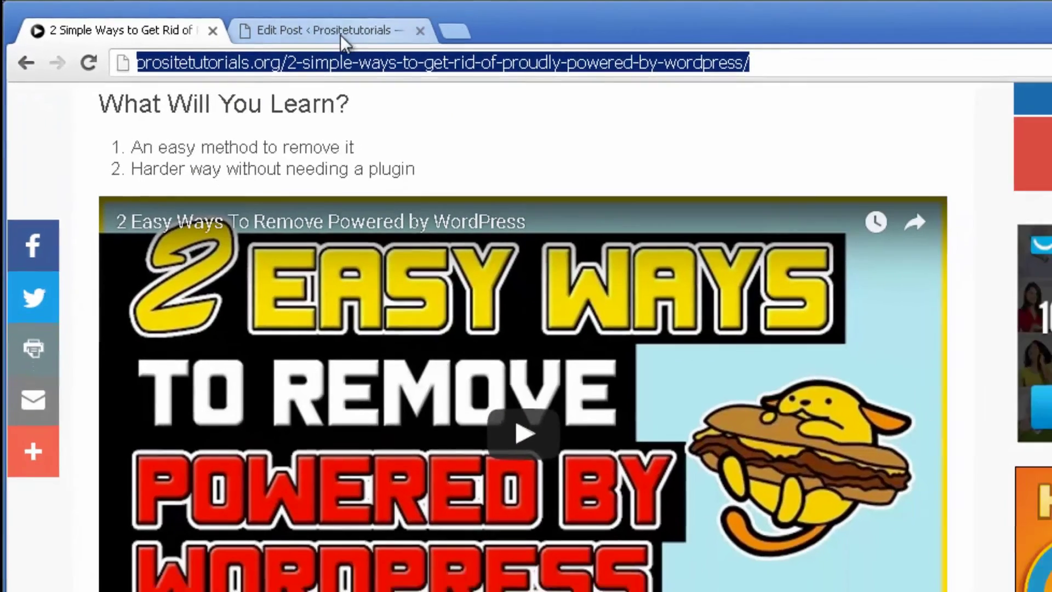
pyautogui.click(365, 34)
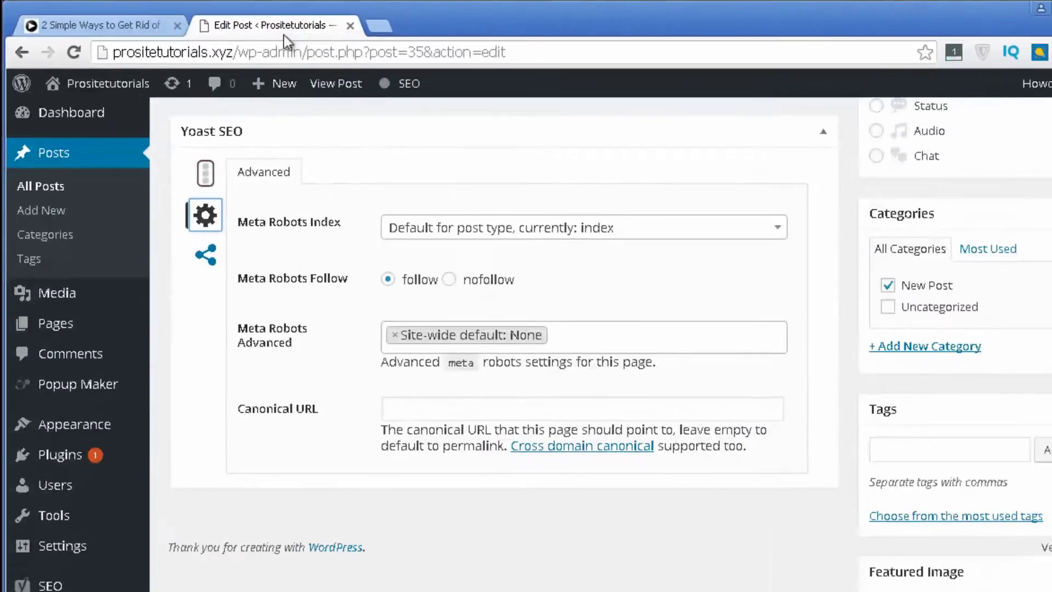
pyautogui.click(410, 408)
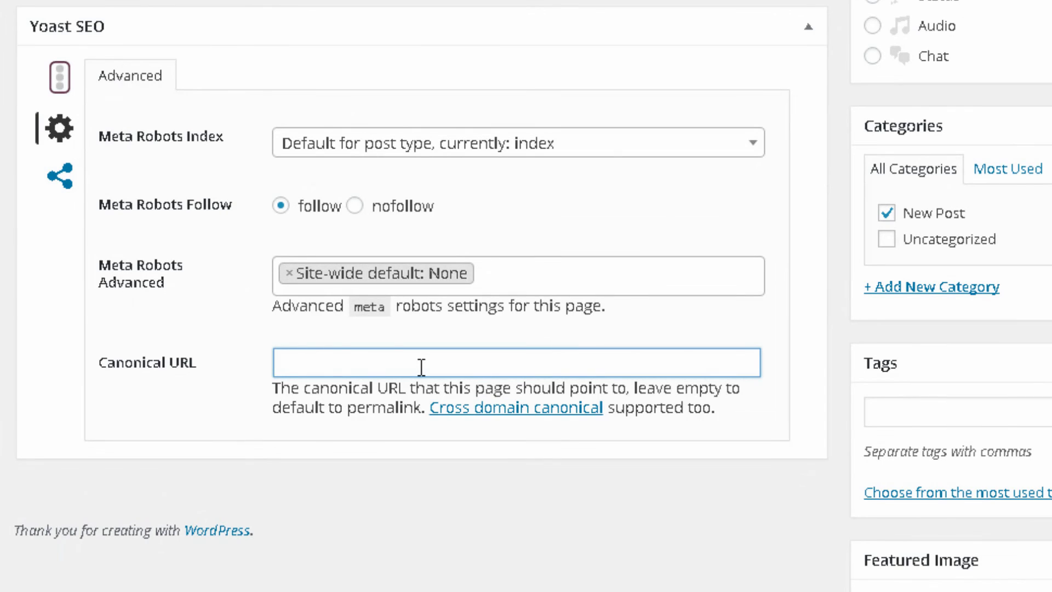
pyautogui.hotkey('ctrl', 'v')
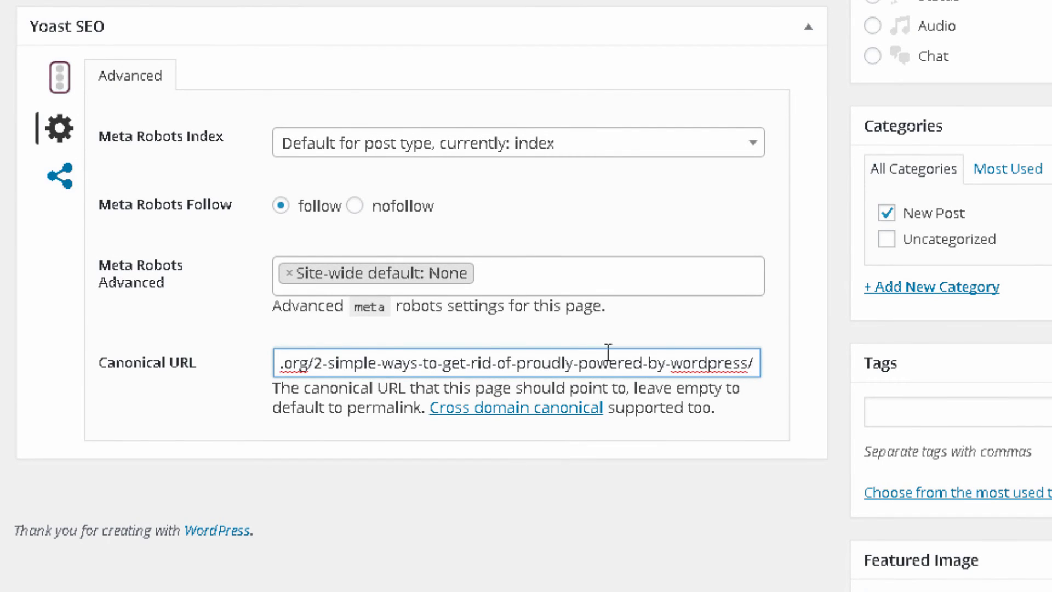
pyautogui.moveTo(762, 360); pyautogui.dragTo(170, 348)
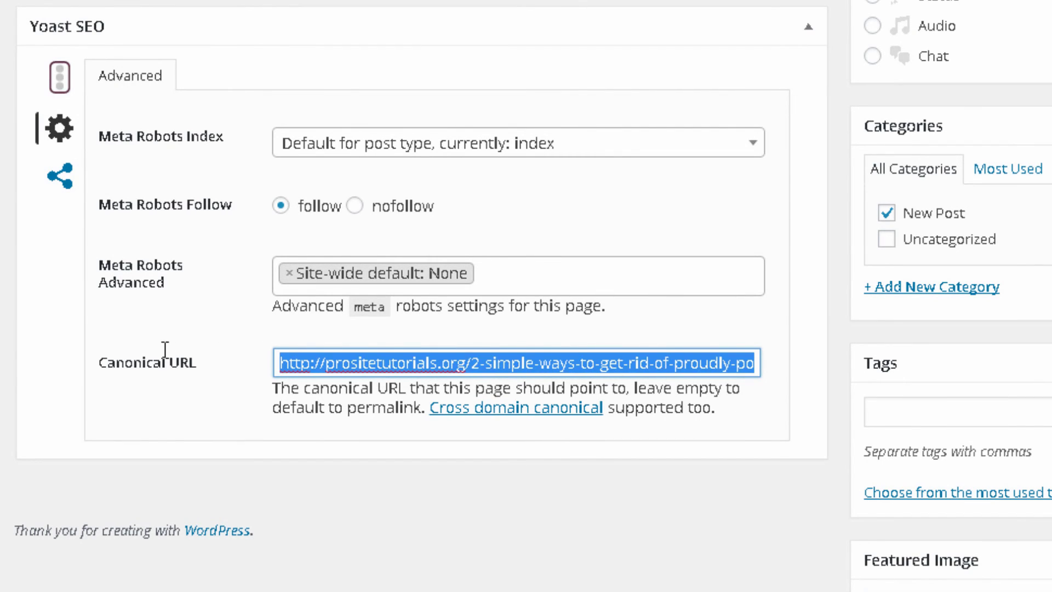
pyautogui.moveTo(317, 346); pyautogui.dragTo(587, 346)
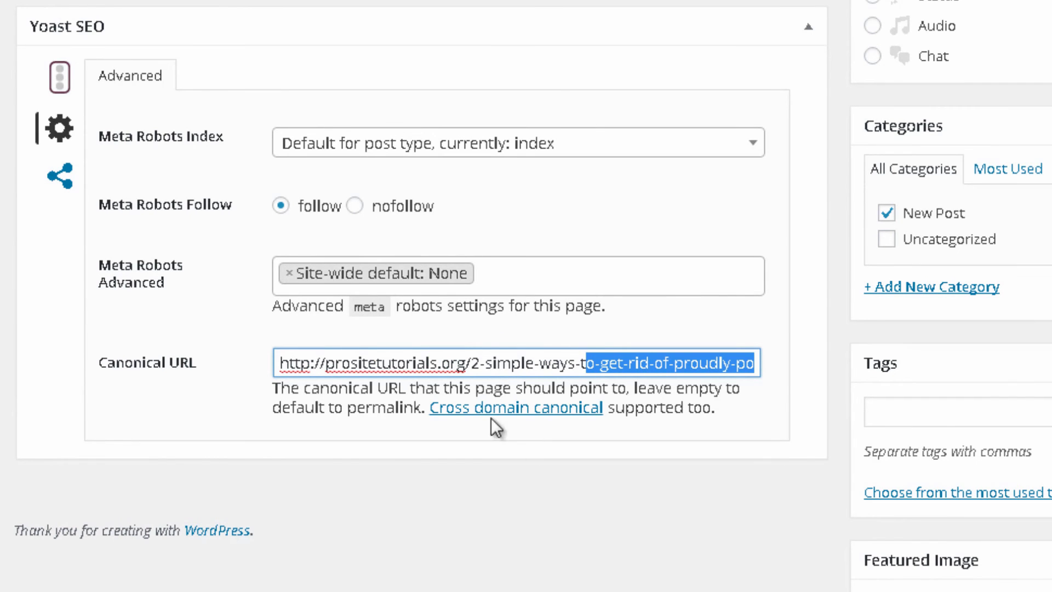
# Update the published post to save its Yoast SEO settings
pyautogui.scroll(8, 627, 384)
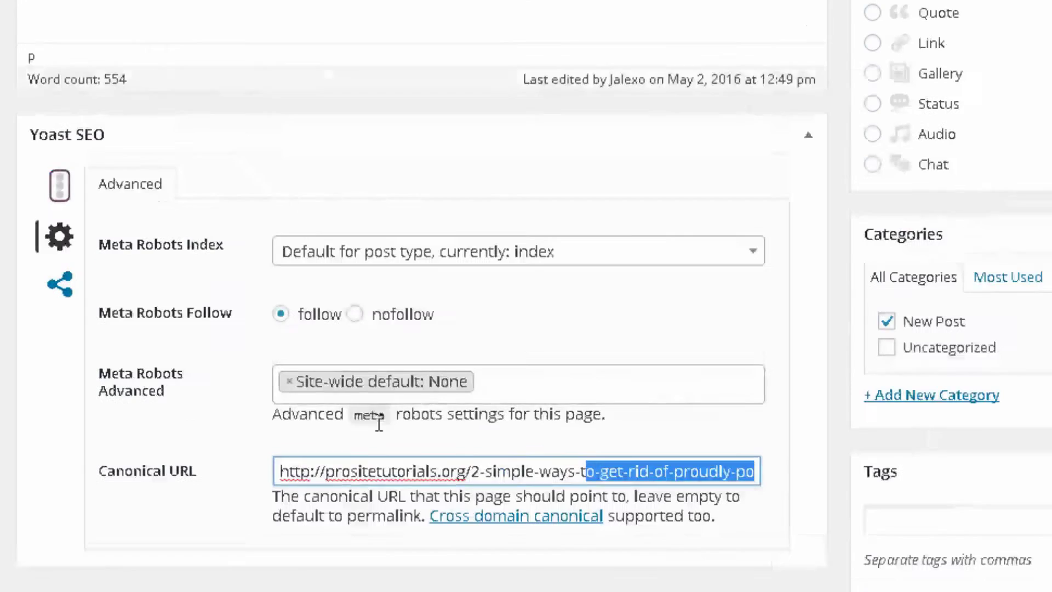
pyautogui.scroll(6, 626, 384)
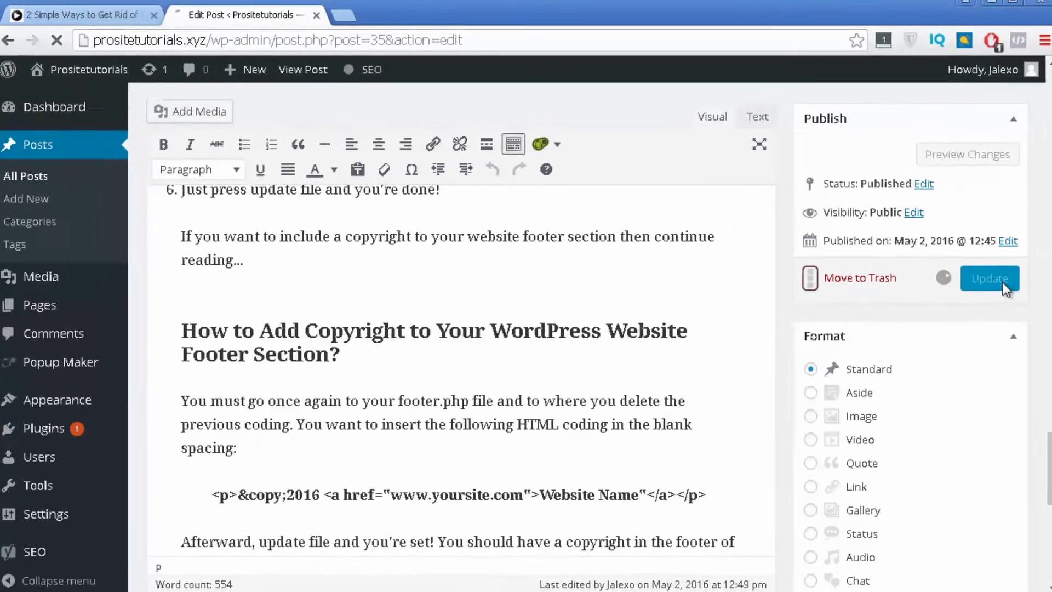
pyautogui.click(994, 286)
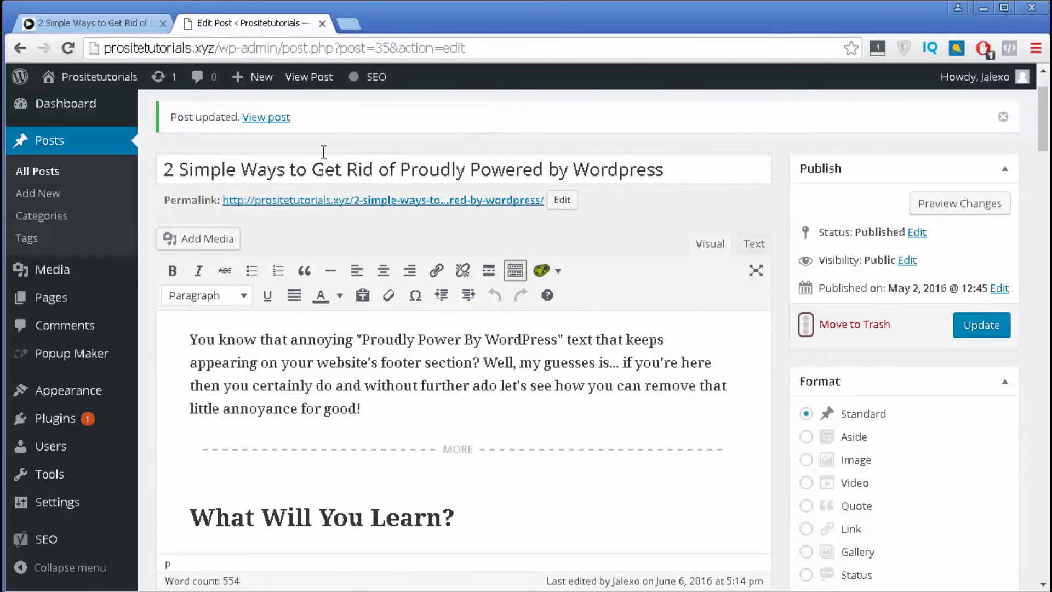
# Open the post's permalink in a new browser tab and switch to it
pyautogui.rightClick(256, 190)
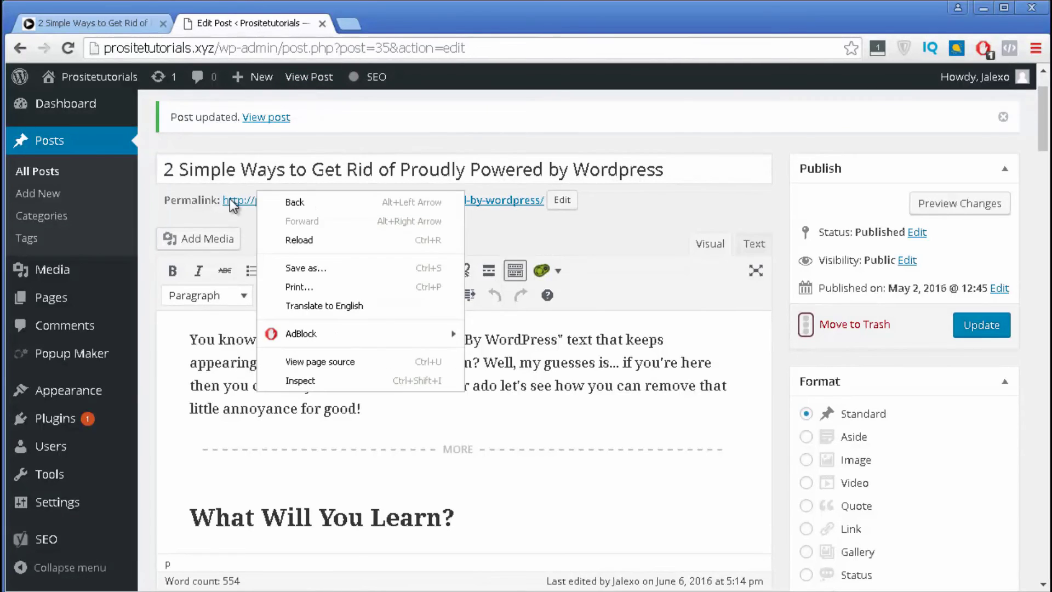
pyautogui.rightClick(249, 201)
pyautogui.click(263, 209)
pyautogui.click(428, 17)
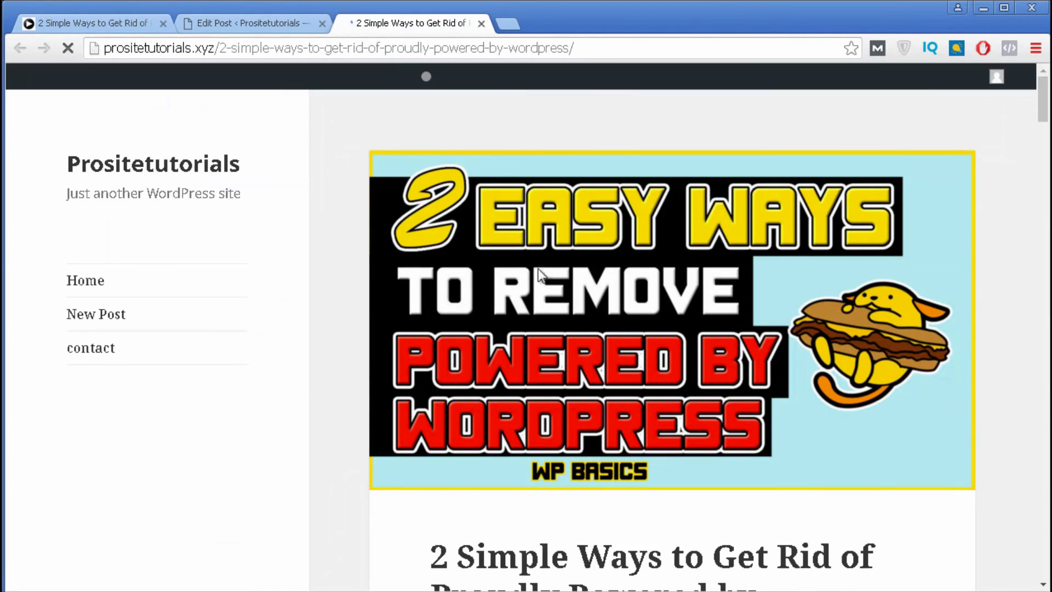
# Compare the content of the live prositetutorials.xyz post with the original article on prositetutorials.org
pyautogui.scroll(-7, 582, 211)
pyautogui.scroll(-2, 558, 93)
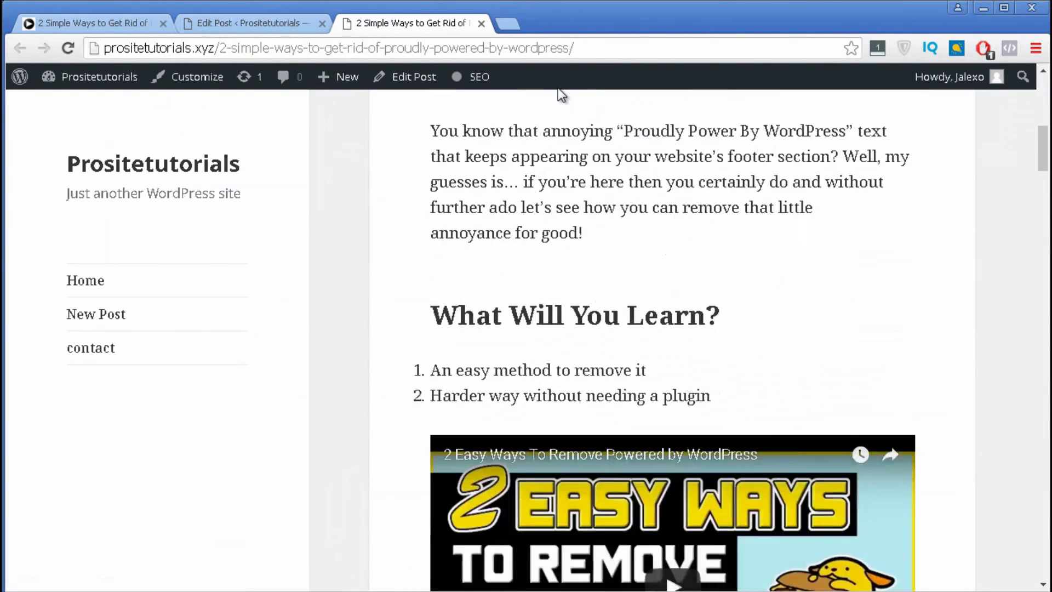
pyautogui.scroll(-6, 556, 82)
pyautogui.scroll(-15, 587, 230)
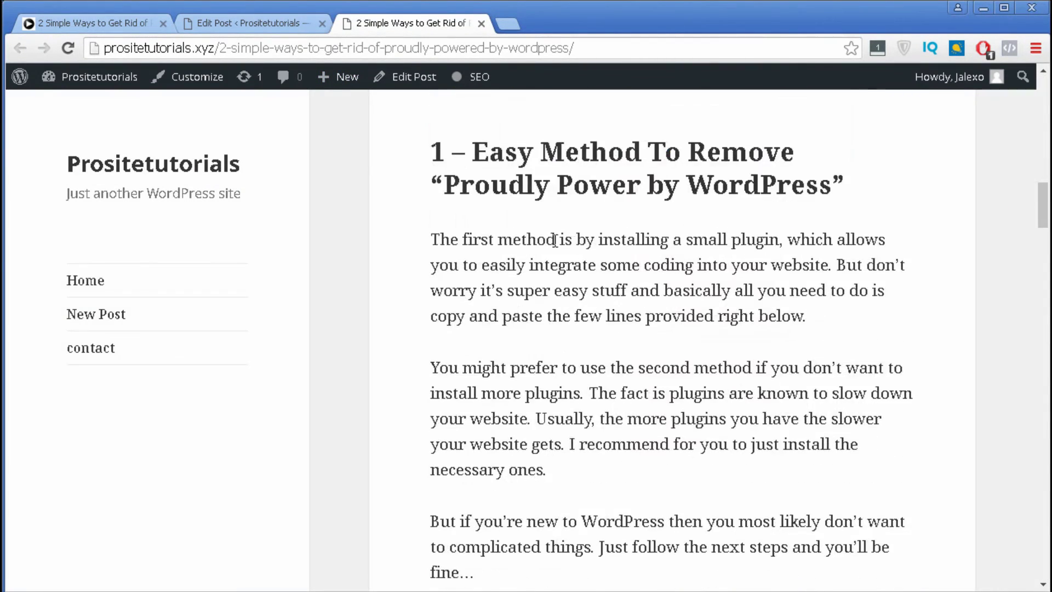
pyautogui.scroll(-7, 471, 338)
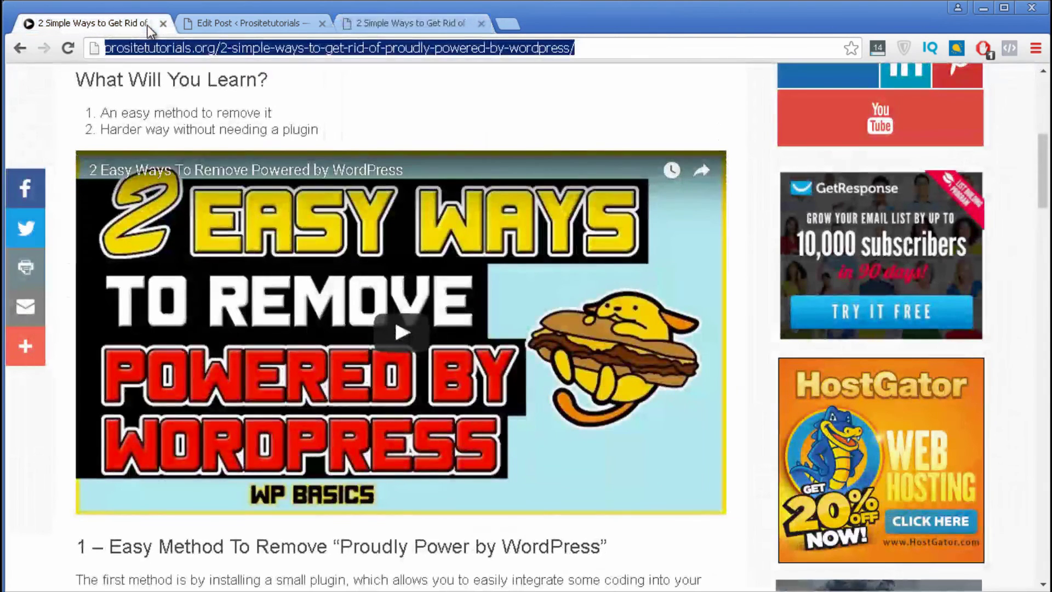
pyautogui.click(146, 25)
pyautogui.click(428, 24)
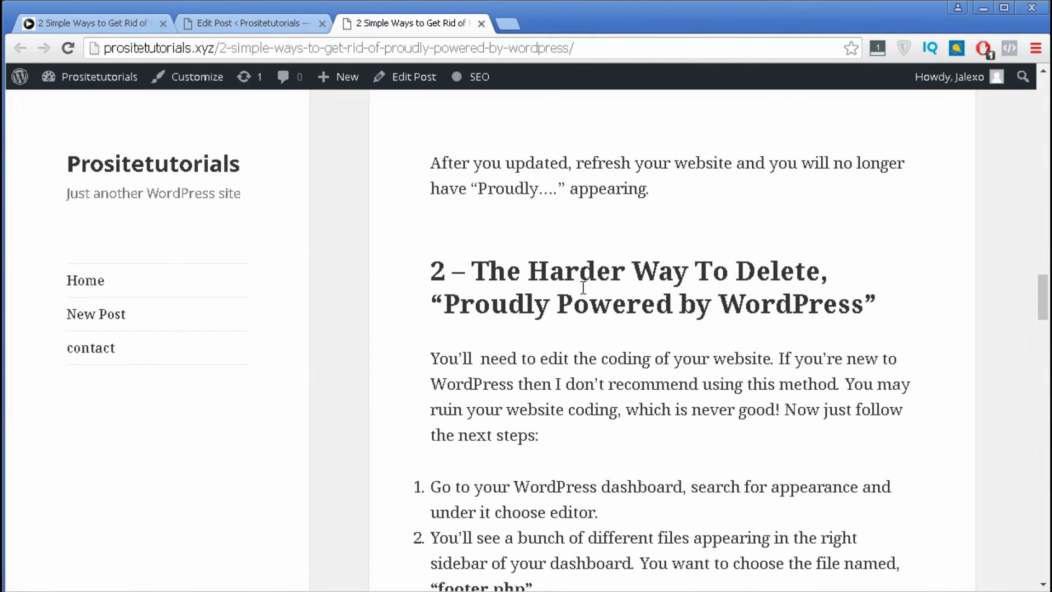
pyautogui.click(151, 21)
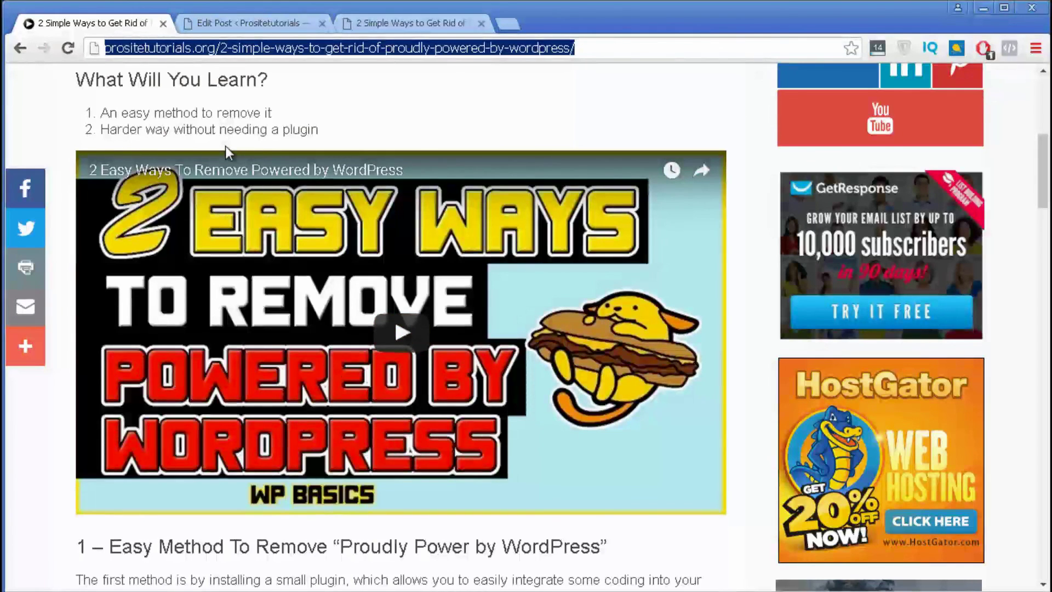
pyautogui.click(376, 22)
pyautogui.scroll(15, 658, 370)
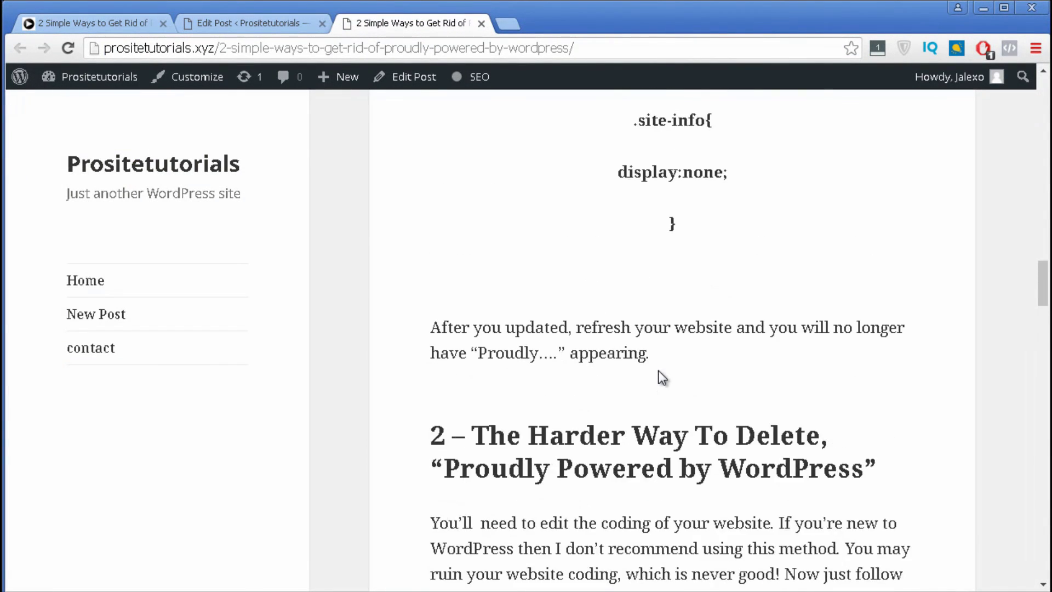
pyautogui.scroll(7, 658, 369)
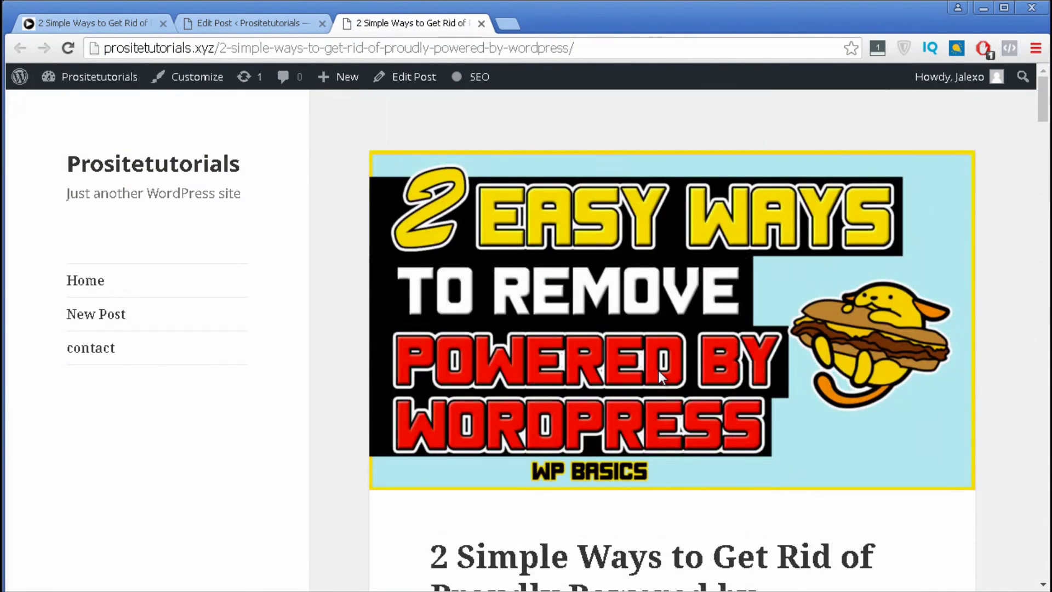